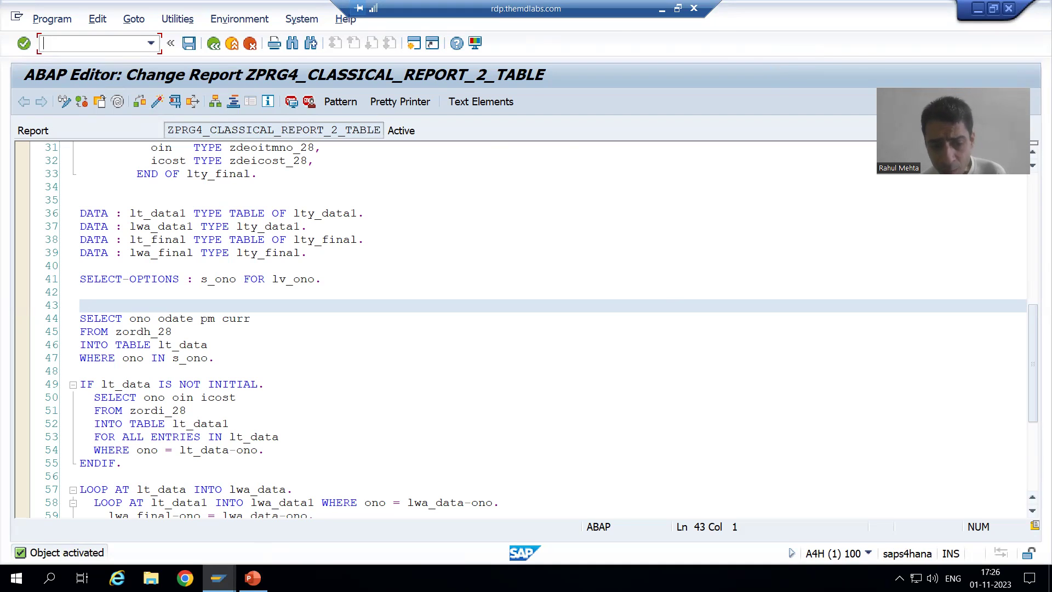
Switch to the PowerPoint presentation and review the slide listing the background job transaction codes.
{"action": "left_click", "coordinate": [253, 577]}
{"action": "left_click", "coordinate": [446, 280]}
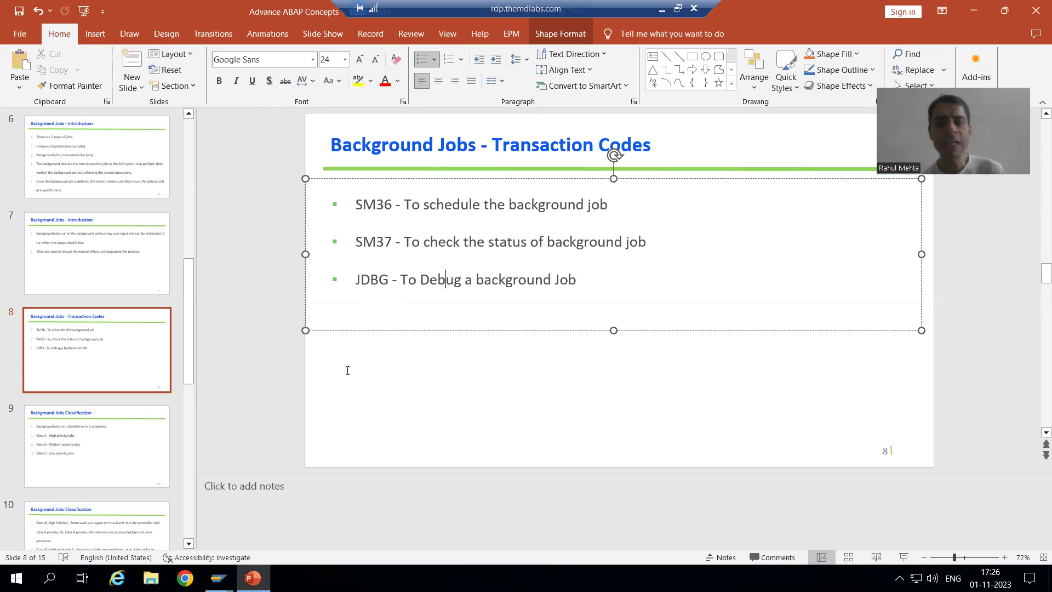
Switch to the SAP session with the background job definition and restart transaction SM36 for a blank job.
{"action": "mouse_move", "coordinate": [218, 578]}
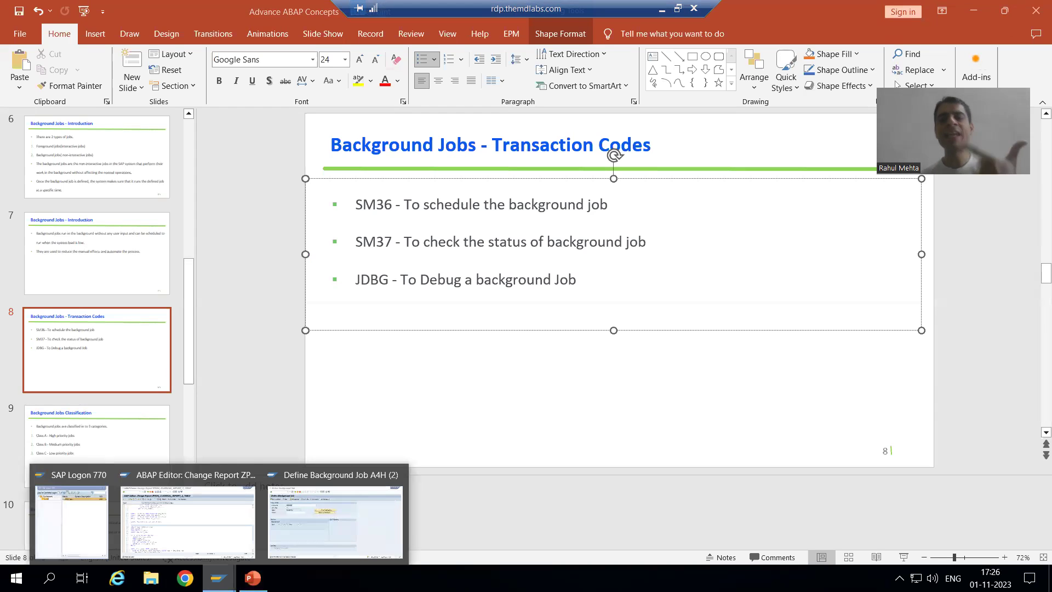
{"action": "left_click", "coordinate": [299, 524]}
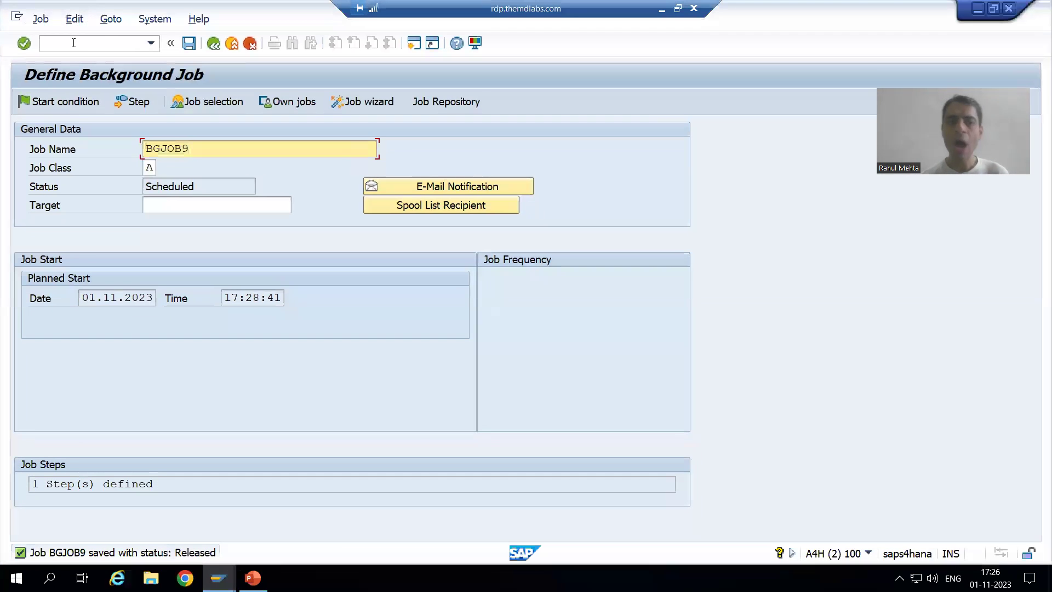
{"action": "left_click", "coordinate": [74, 43]}
{"action": "type", "text": "/n"}
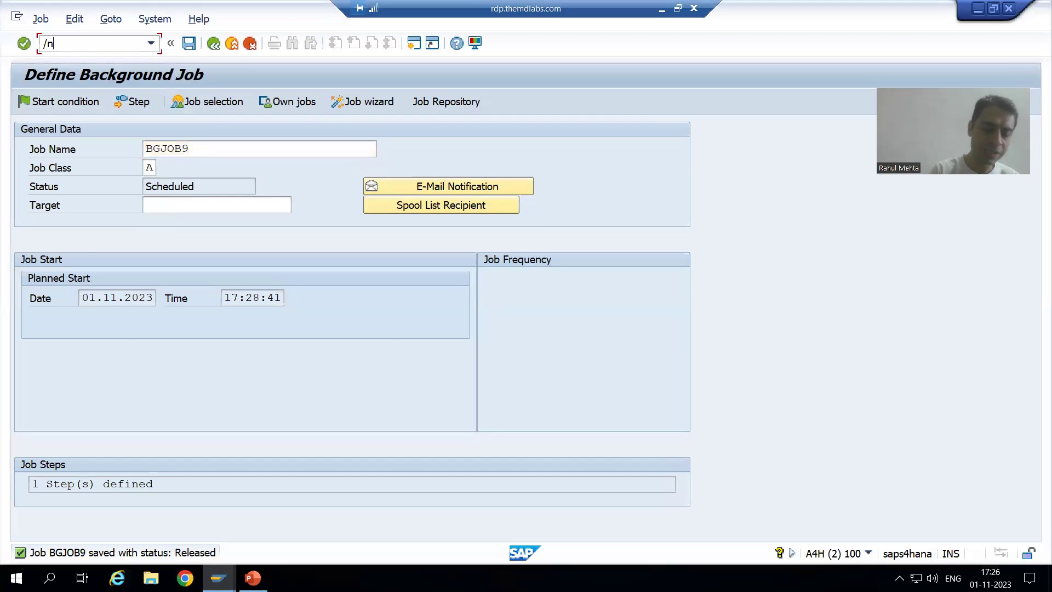
{"action": "type", "text": "sm36"}
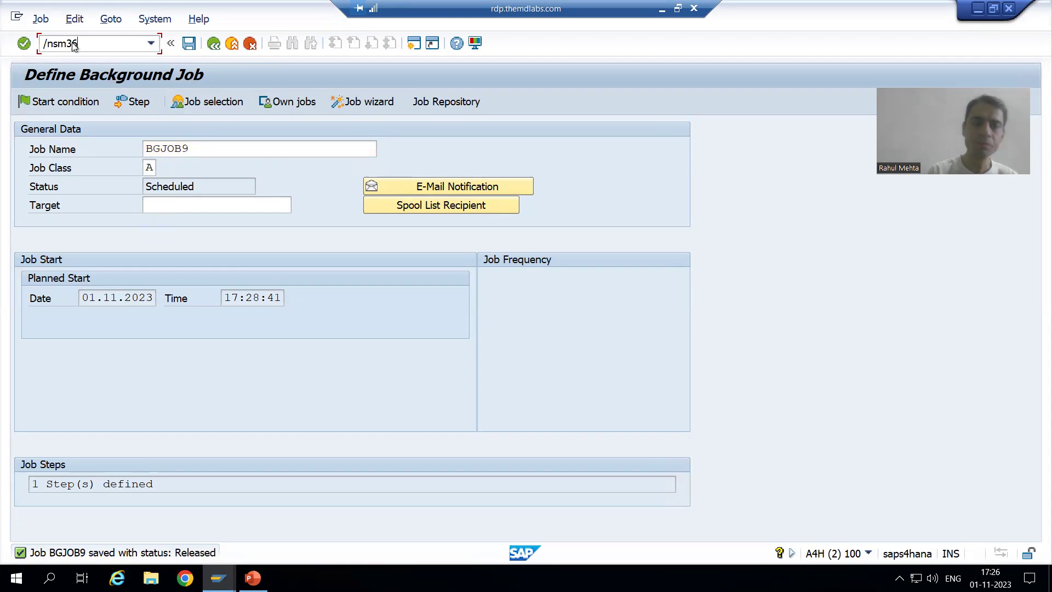
{"action": "key", "text": "Return"}
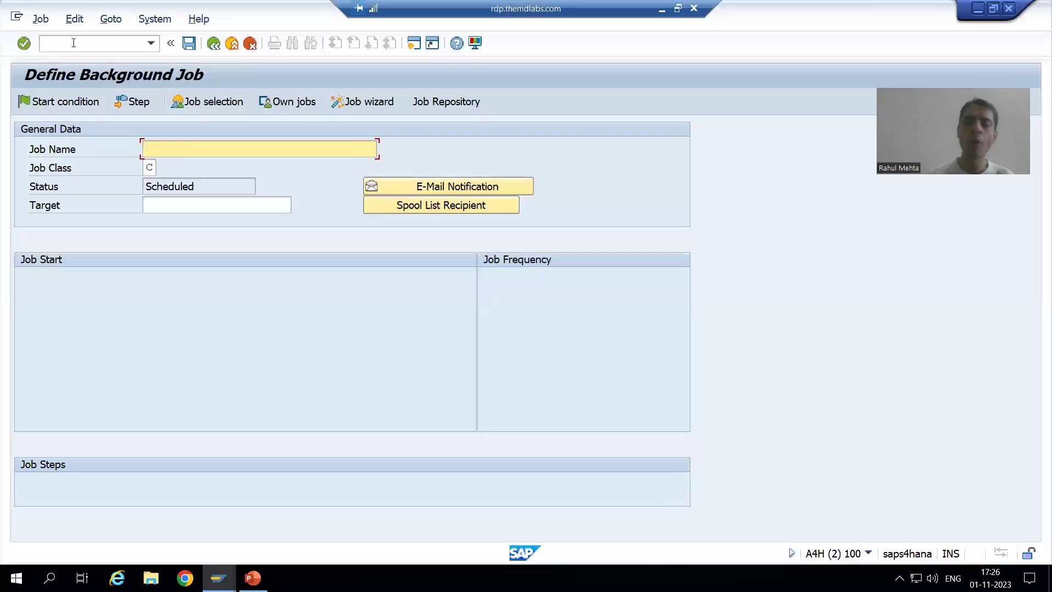
Name the new background job BGJOB_6, reusing the earlier entry BGJOB_5 as the basis.
{"action": "key", "text": "BackSpace"}
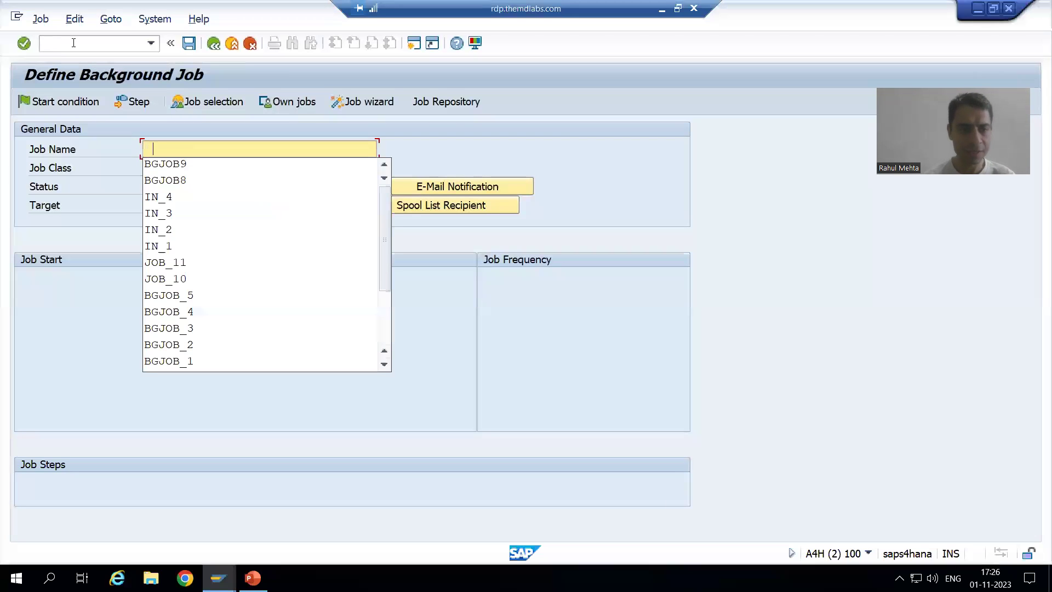
{"action": "key", "text": "Down"}
{"action": "key", "text": "Down"}
{"action": "key", "text": "Down"}
{"action": "key", "text": "Down"}
{"action": "key", "text": "Down"}
{"action": "key", "text": "Down"}
{"action": "key", "text": "Down"}
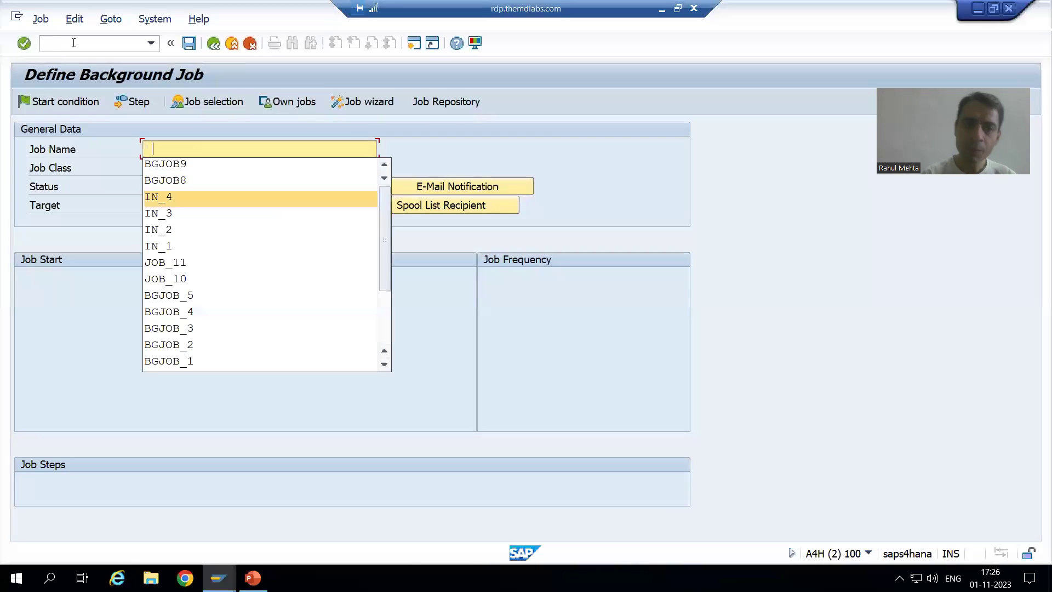
{"action": "key", "text": "Down"}
{"action": "key", "text": "Down"}
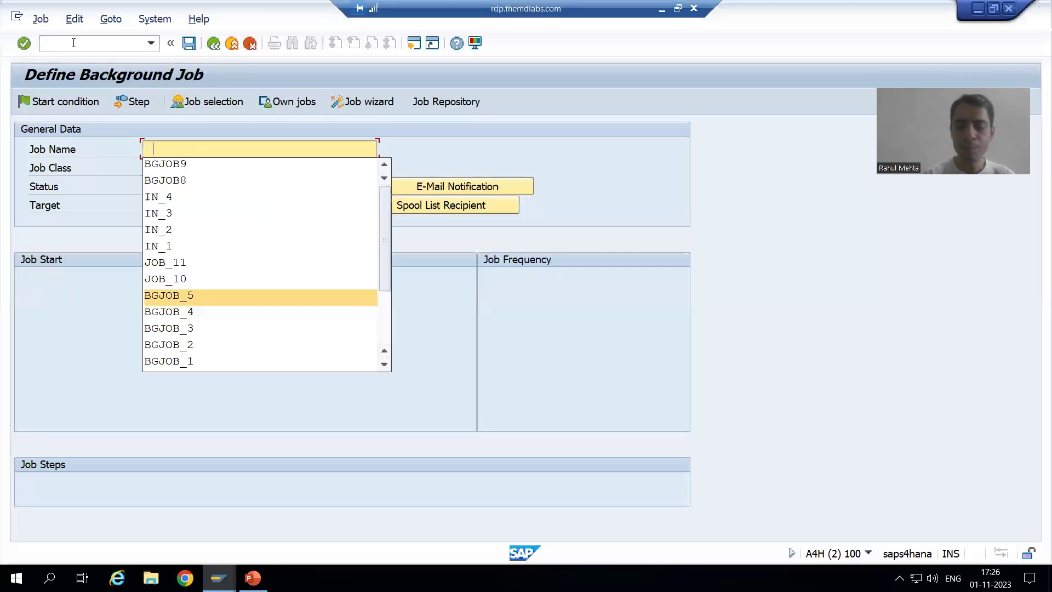
{"action": "key", "text": "Return"}
{"action": "key", "text": "BackSpace"}
{"action": "type", "text": "6"}
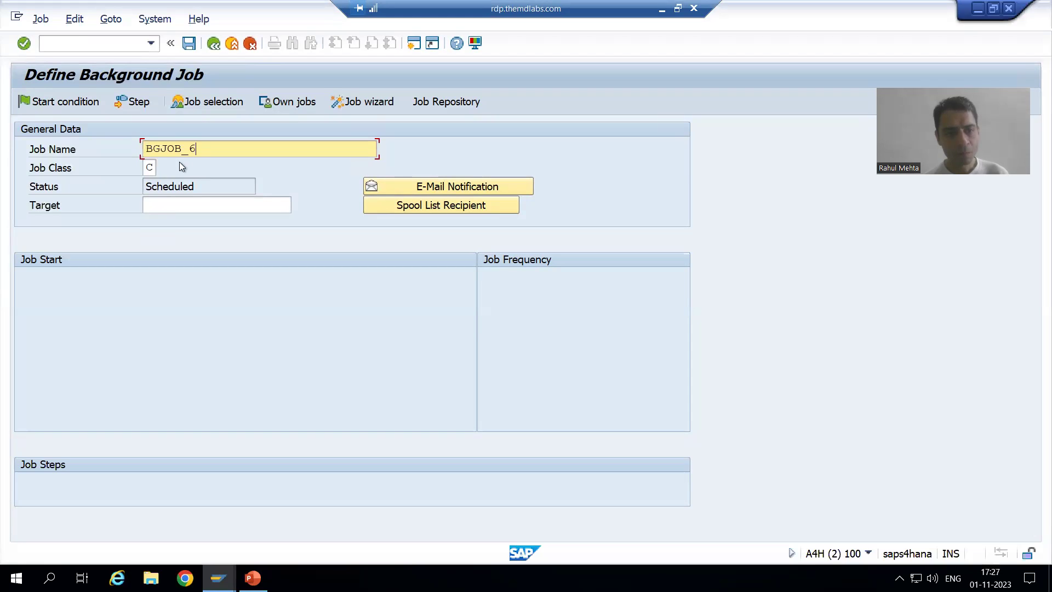
Set the job class to A - High priority.
{"action": "left_click", "coordinate": [149, 168]}
{"action": "left_click", "coordinate": [163, 169]}
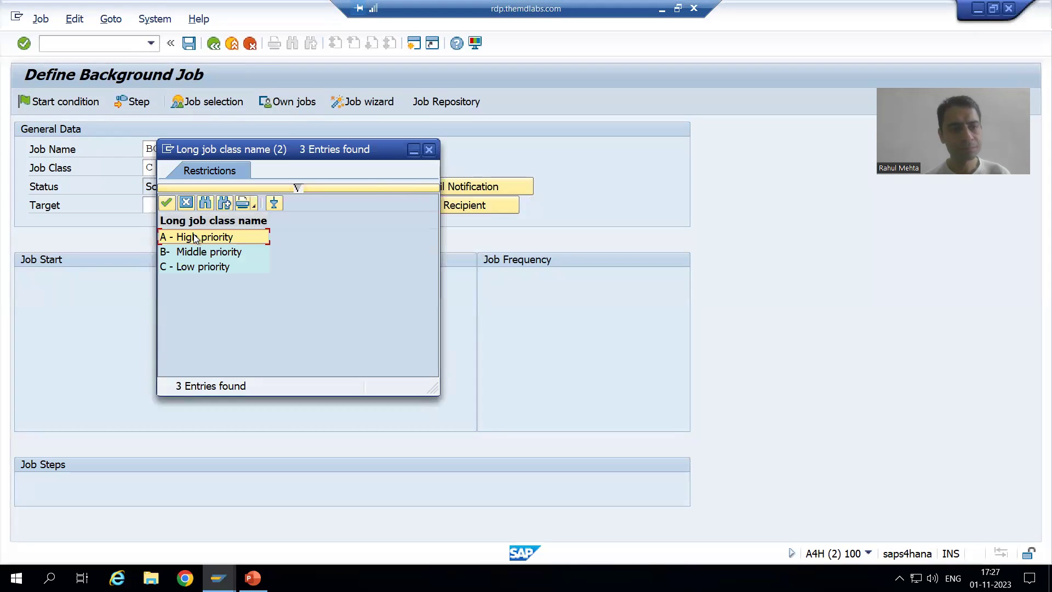
{"action": "left_click", "coordinate": [195, 237]}
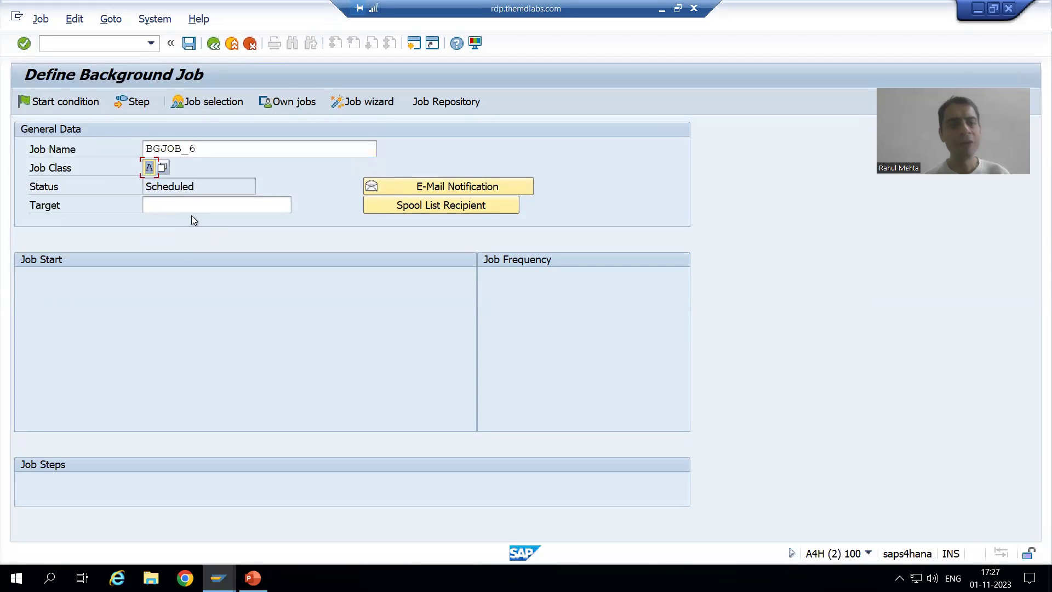
Save the job with a step running ABAP program ZPRG4_CLASSICAL_REPORT_2_TABLE with variant ORD2, and return to the job definition.
{"action": "left_click", "coordinate": [189, 43]}
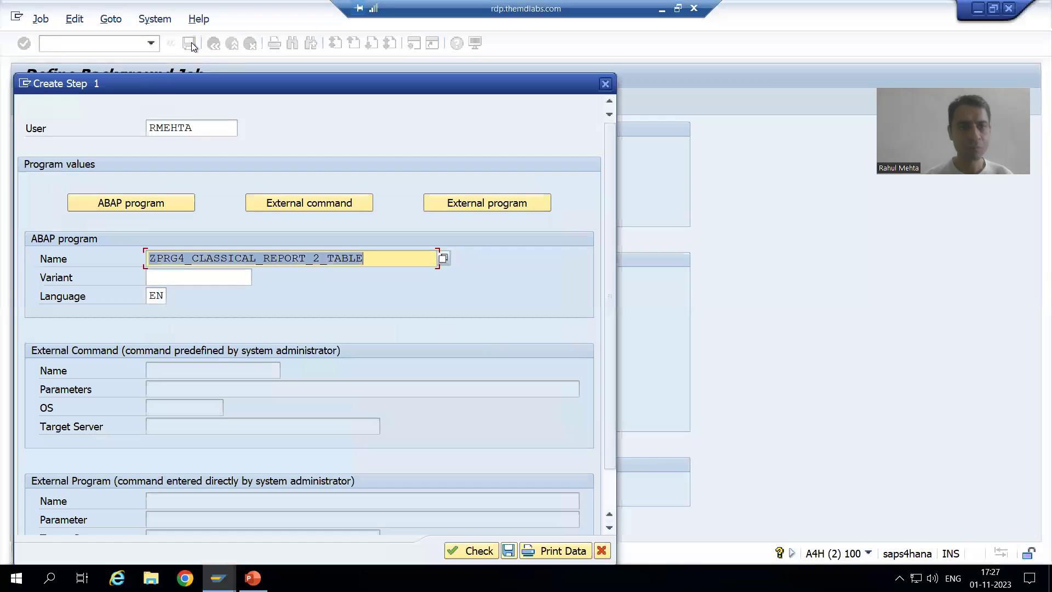
{"action": "left_click", "coordinate": [367, 259]}
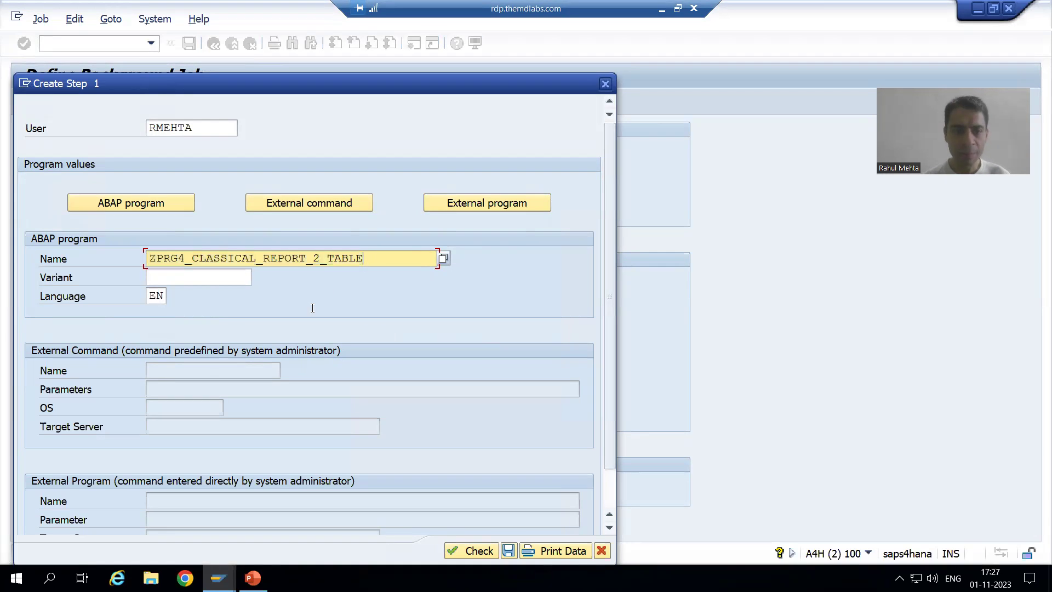
{"action": "left_click", "coordinate": [226, 277]}
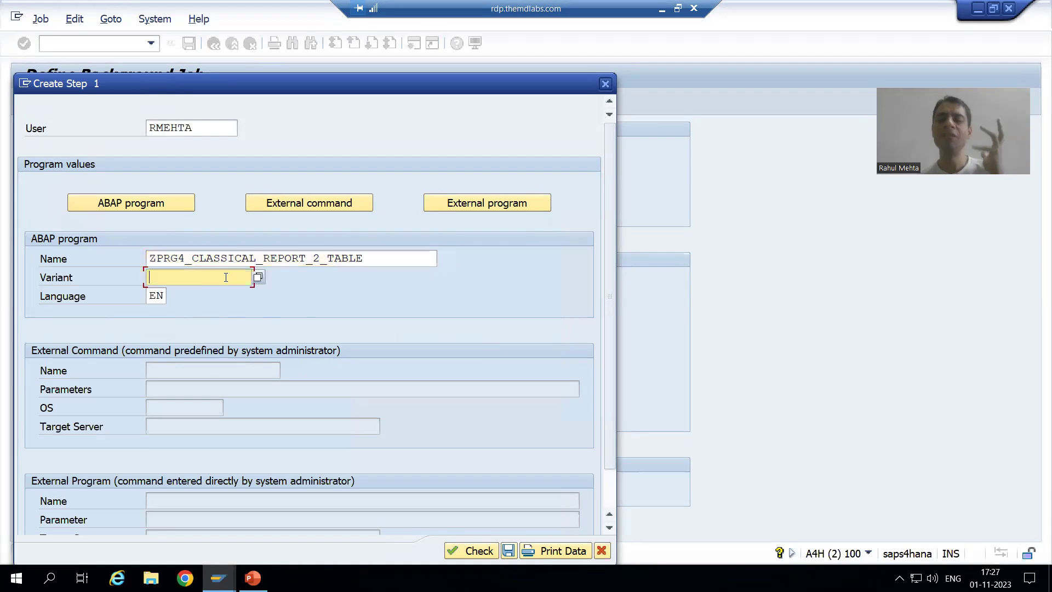
{"action": "left_click", "coordinate": [259, 277]}
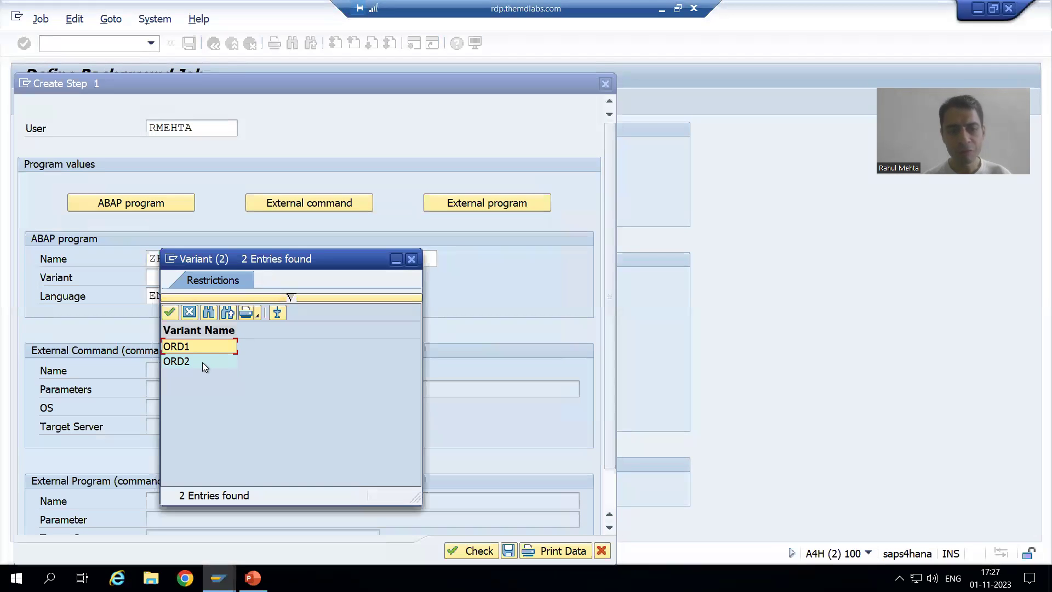
{"action": "double_click", "coordinate": [202, 363]}
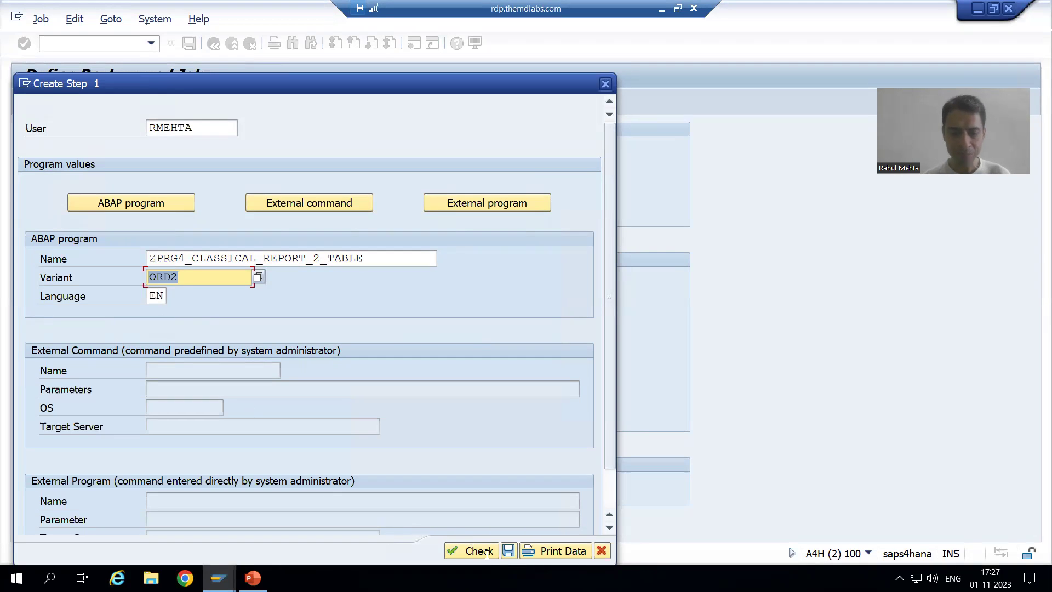
{"action": "left_click", "coordinate": [508, 551]}
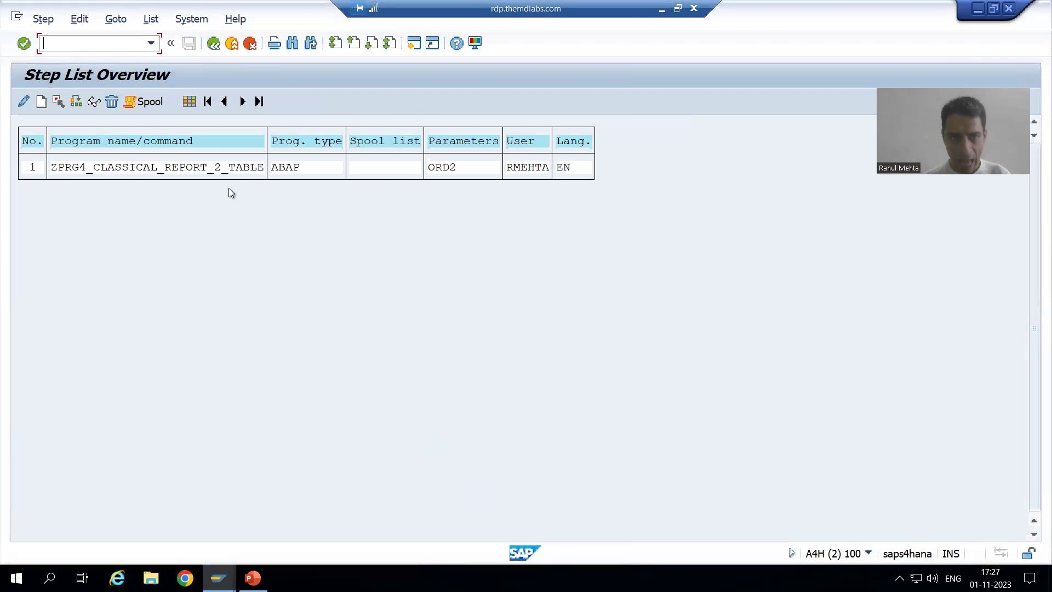
{"action": "left_click", "coordinate": [214, 44]}
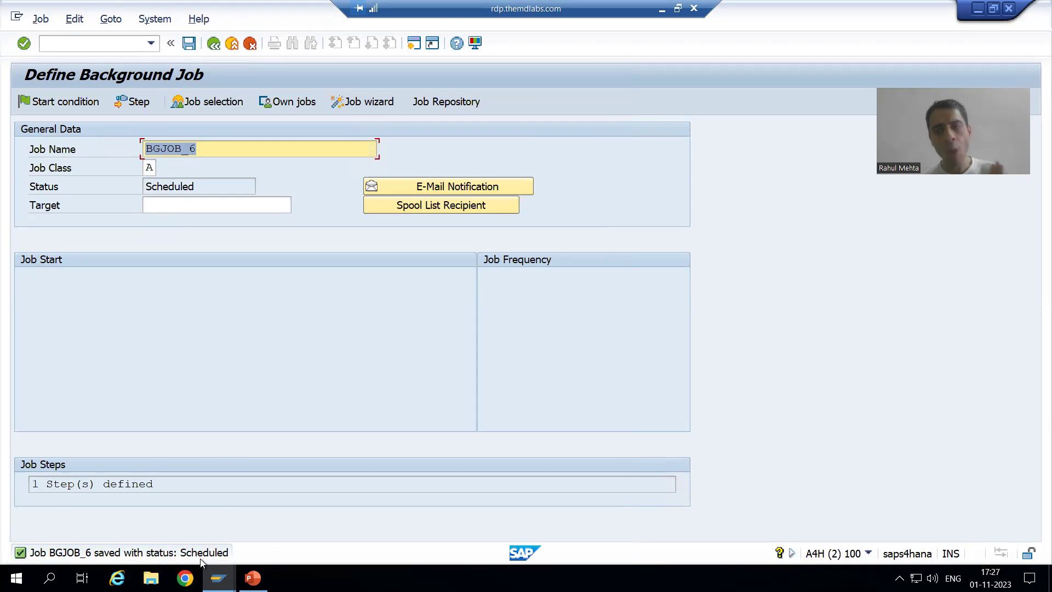
Open transaction SM37 in a new session and list today's jobs, including those with Scheduled status.
{"action": "left_click", "coordinate": [58, 45]}
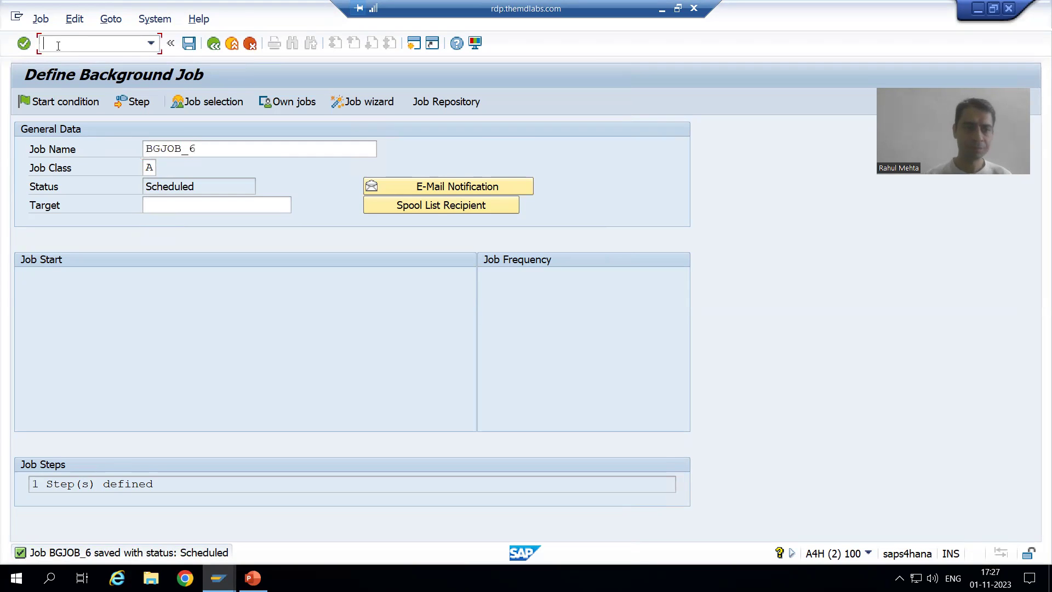
{"action": "type", "text": "/osm37"}
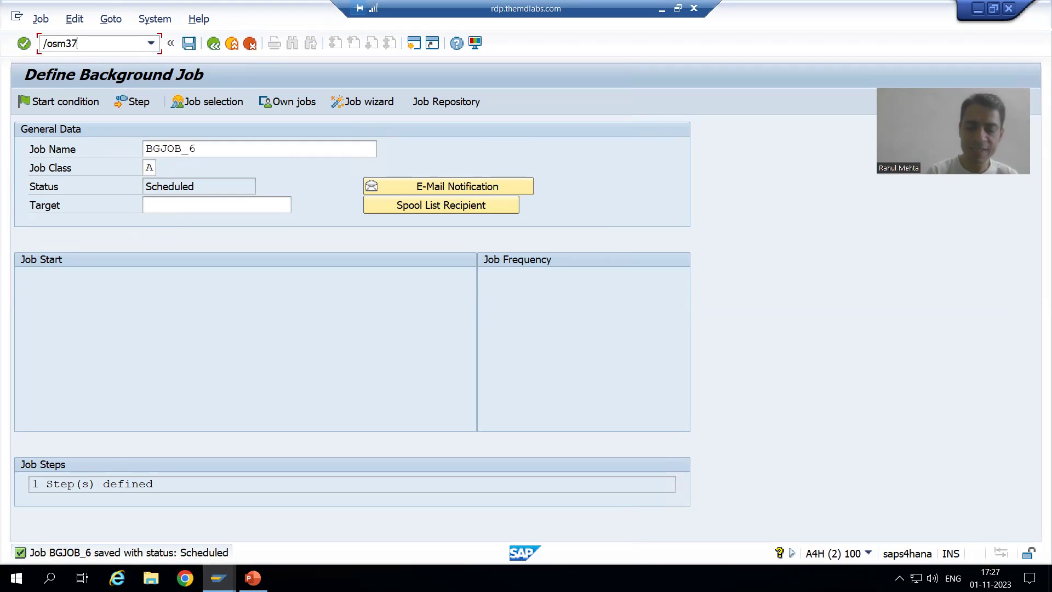
{"action": "key", "text": "Return"}
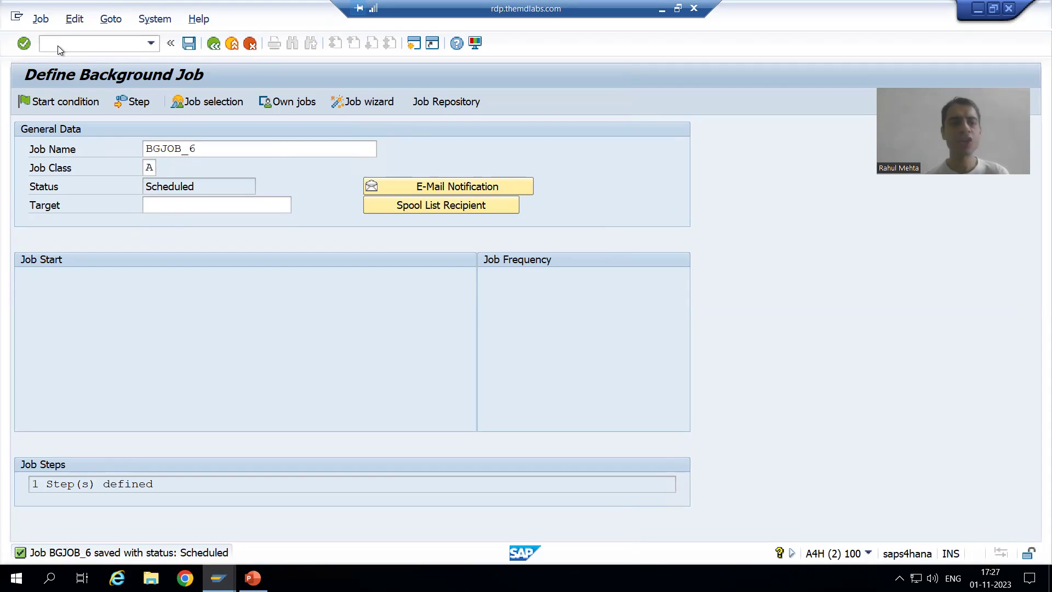
{"action": "left_click", "coordinate": [50, 206]}
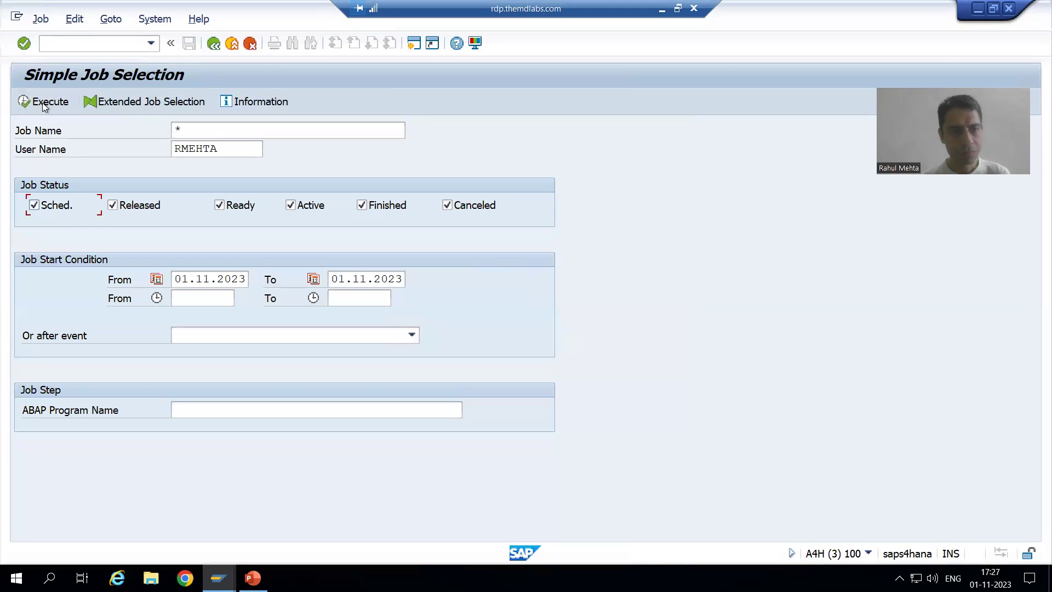
{"action": "left_click", "coordinate": [45, 102]}
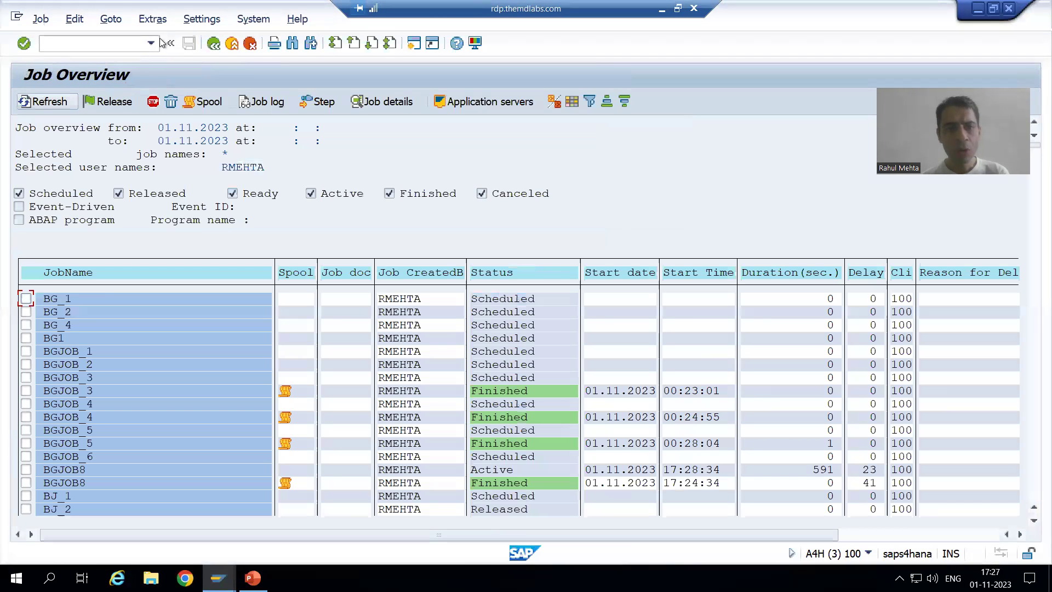
Restrict the job selection to BGJOB_6, copying the name from the job definition, and display its status.
{"action": "left_click", "coordinate": [215, 48]}
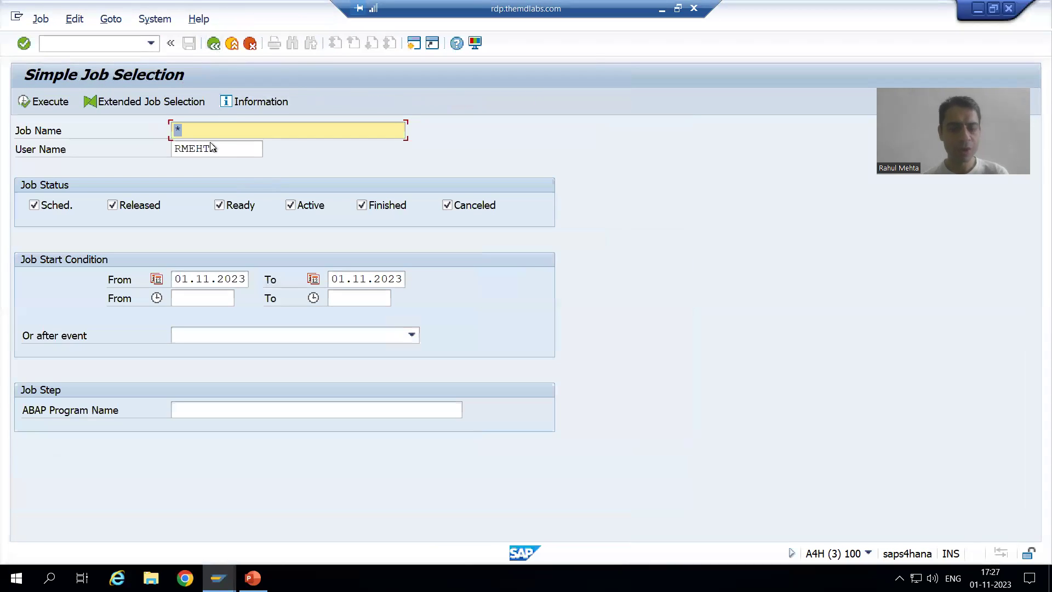
{"action": "key", "text": "F3"}
{"action": "left_click_drag", "start_coordinate": [214, 146], "coordinate": [139, 146]}
{"action": "key", "text": "ctrl+c"}
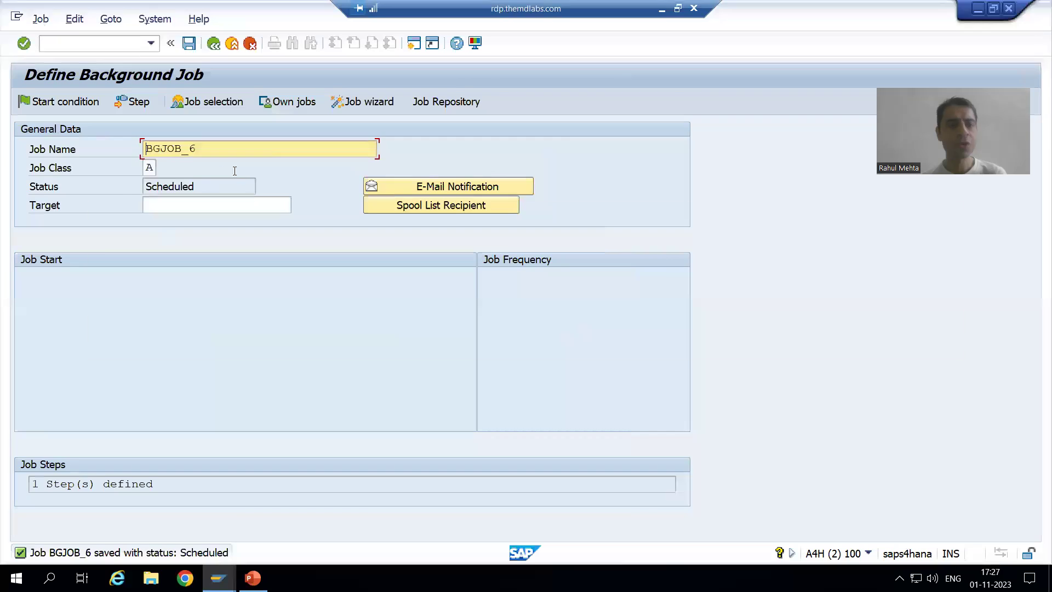
{"action": "key", "text": "shift+F4"}
{"action": "key", "text": "ctrl+v"}
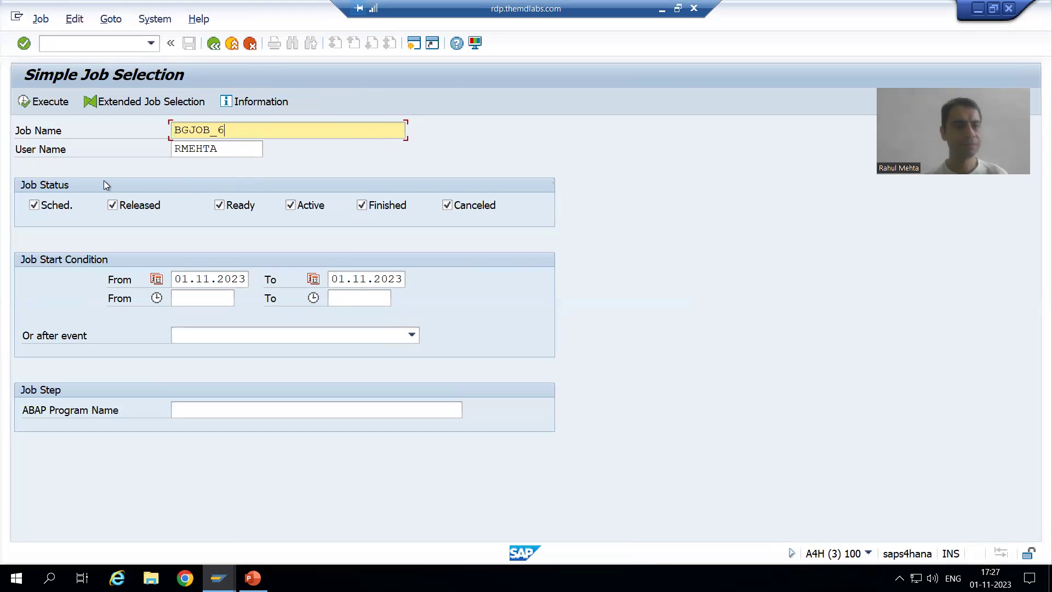
{"action": "left_click", "coordinate": [30, 101]}
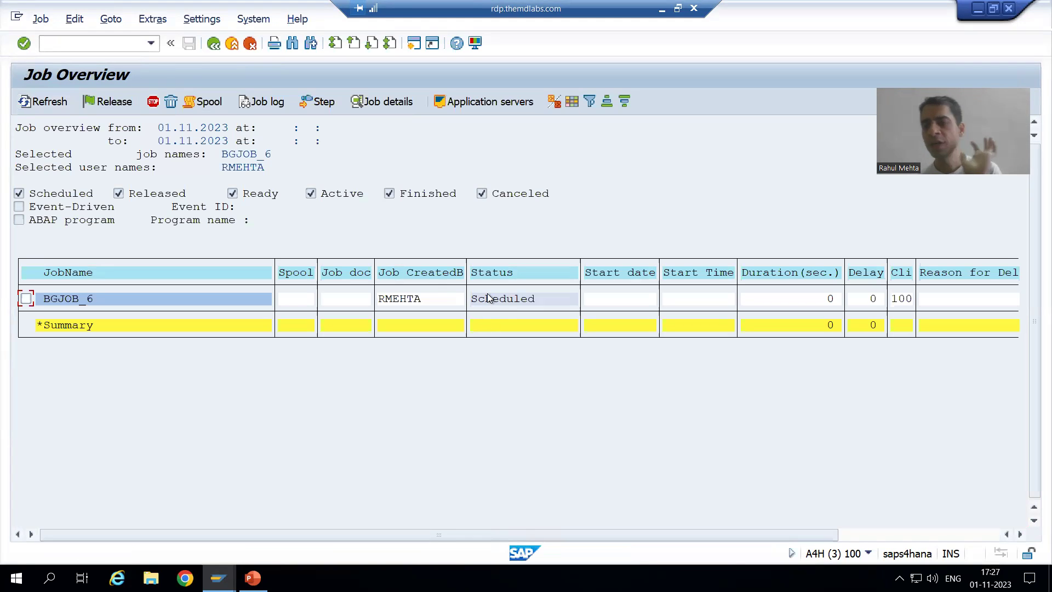
Return to the BGJOB_6 definition, set its start condition to Immediate, and save the job.
{"action": "key", "text": "F3"}
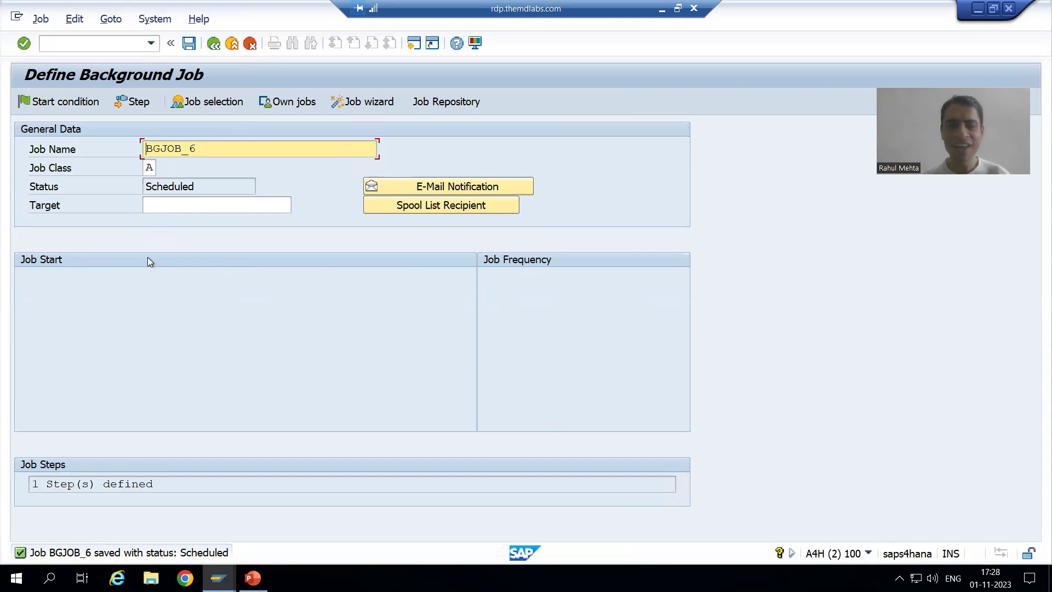
{"action": "left_click", "coordinate": [62, 104]}
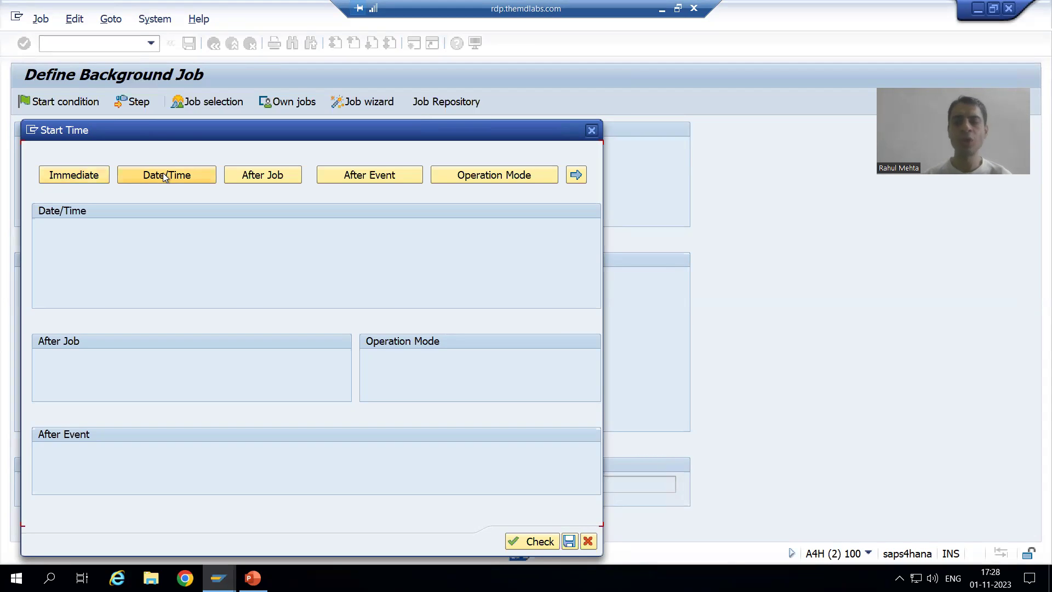
{"action": "left_click", "coordinate": [90, 176]}
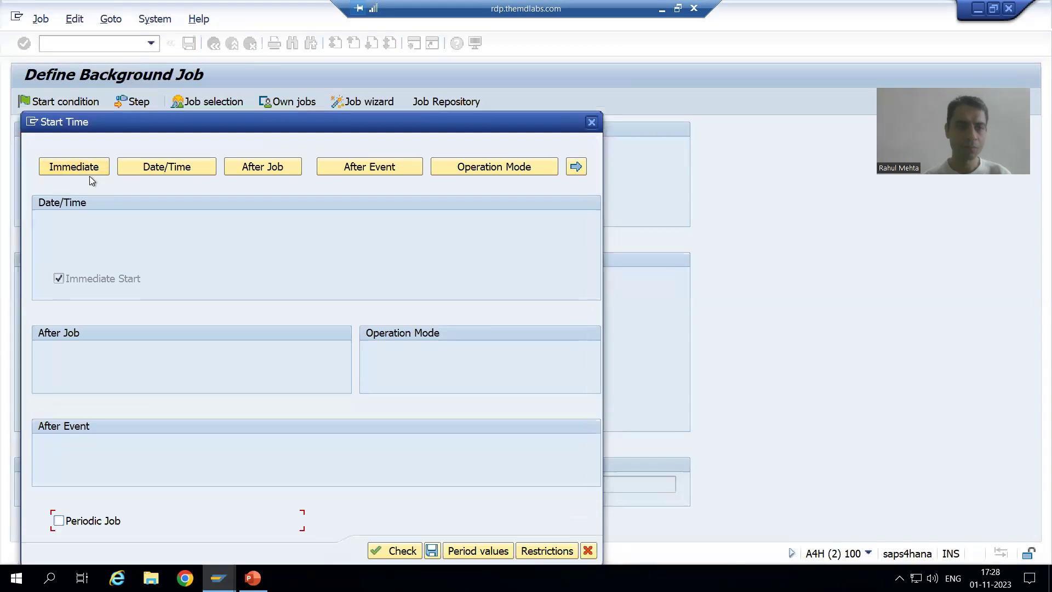
{"action": "left_click", "coordinate": [431, 551]}
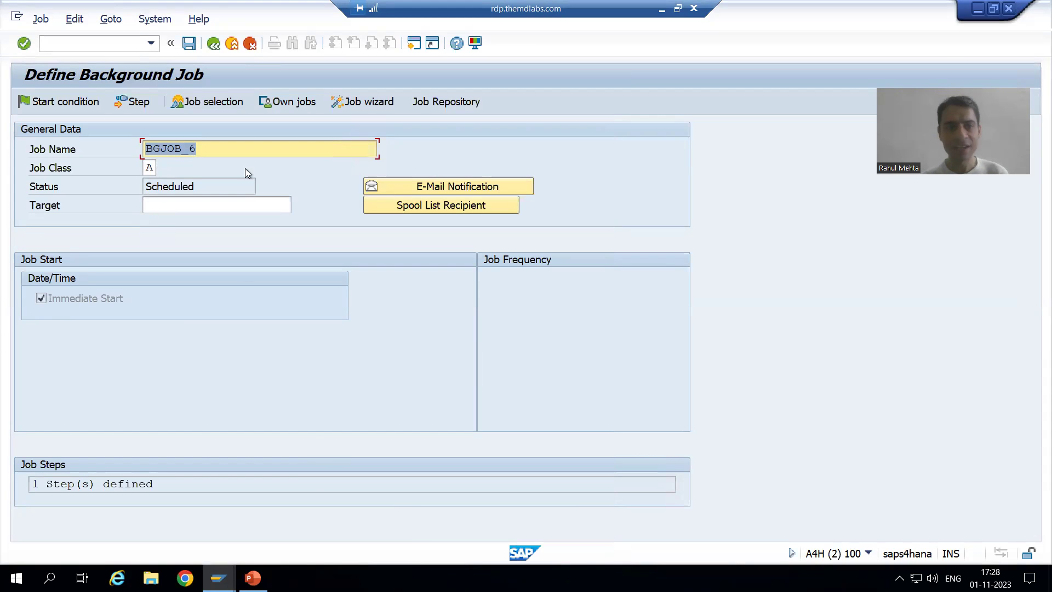
{"action": "left_click", "coordinate": [190, 44]}
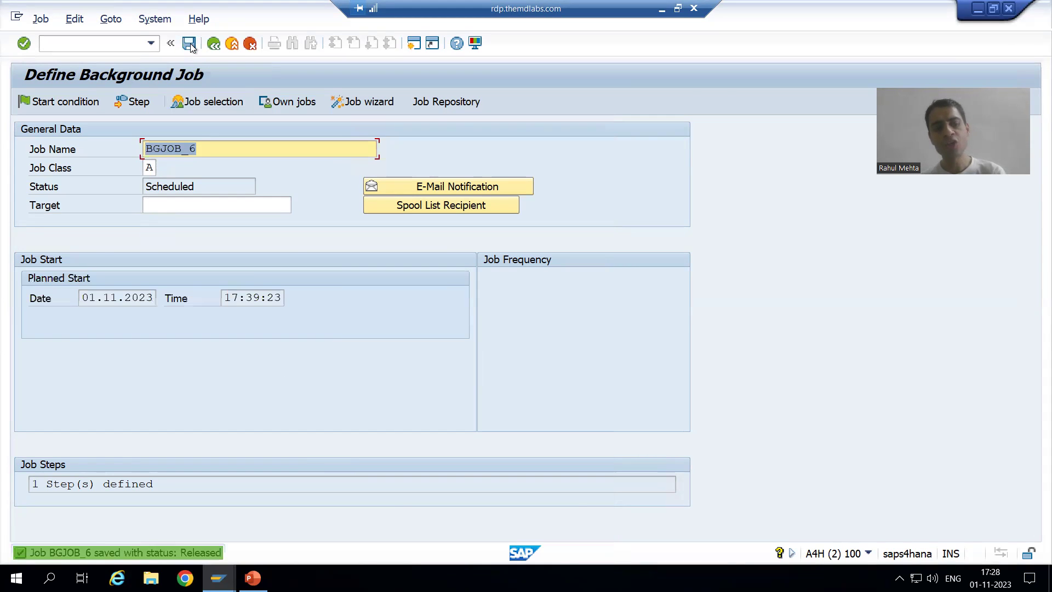
Switch back to the job overview and refresh the status of BGJOB_6.
{"action": "key", "text": "alt+Tab"}
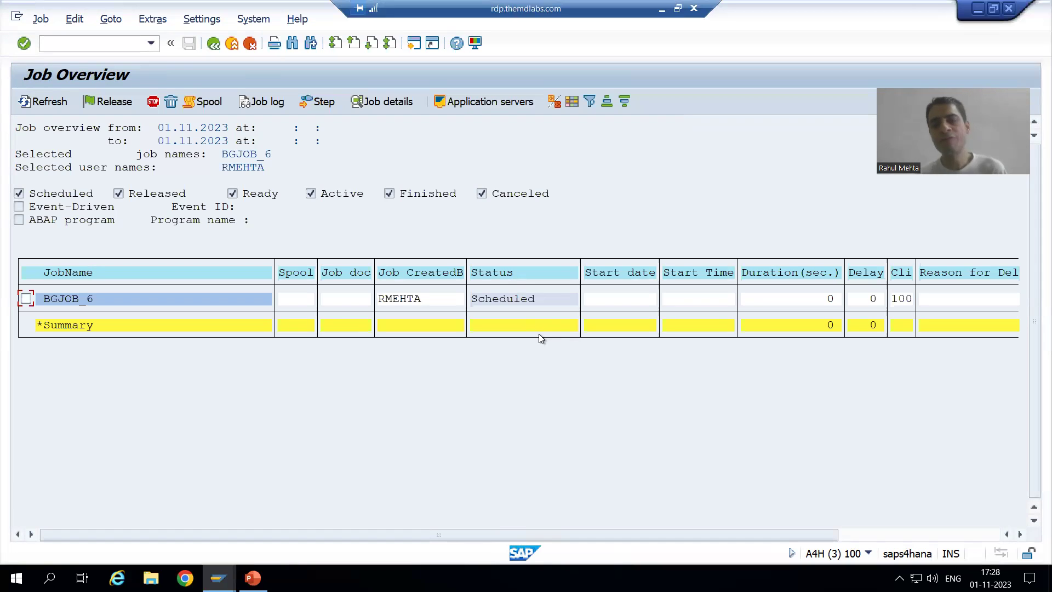
{"action": "left_click", "coordinate": [62, 105]}
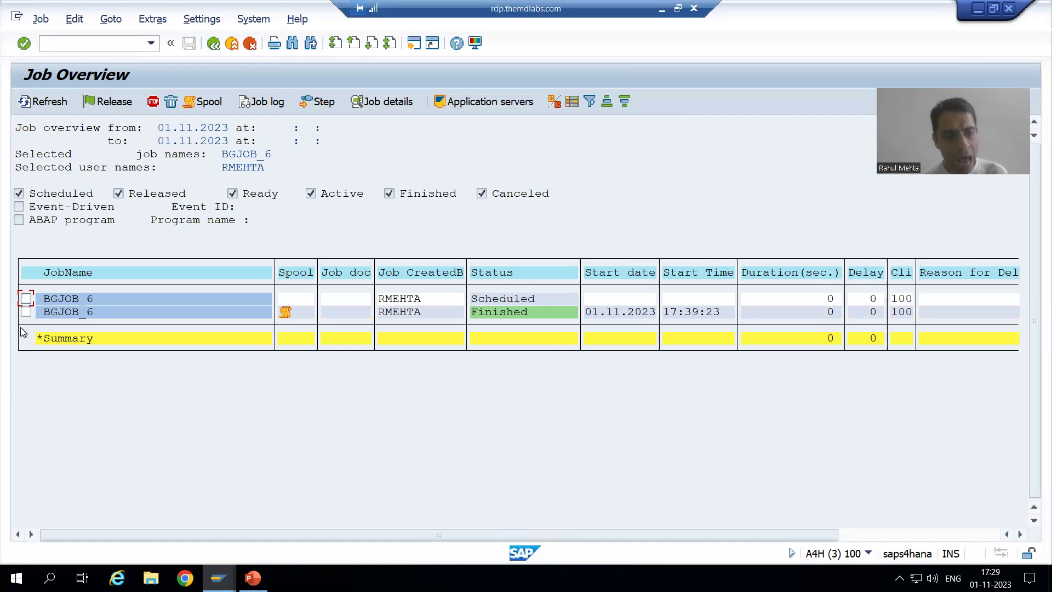
Display the spool output of the finished BGJOB_6 run, and return to the job overview.
{"action": "left_click", "coordinate": [25, 313]}
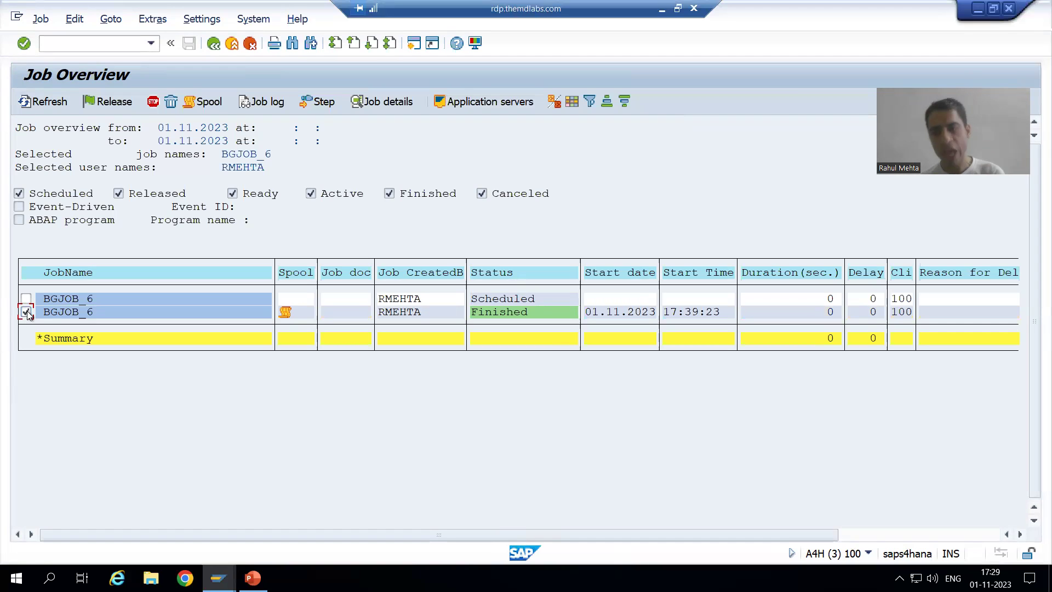
{"action": "left_click", "coordinate": [205, 107]}
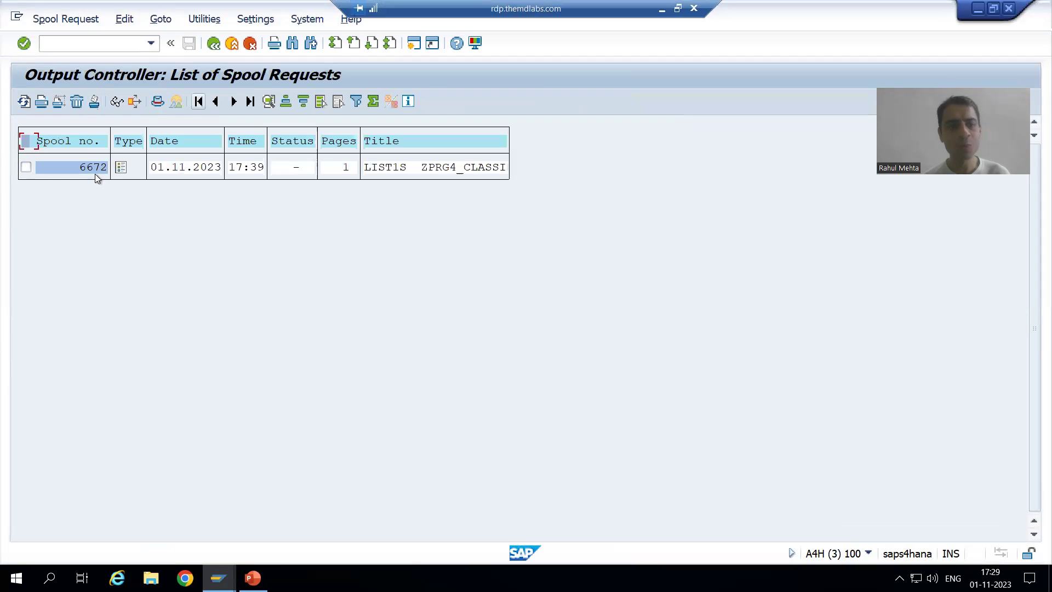
{"action": "left_click", "coordinate": [127, 174]}
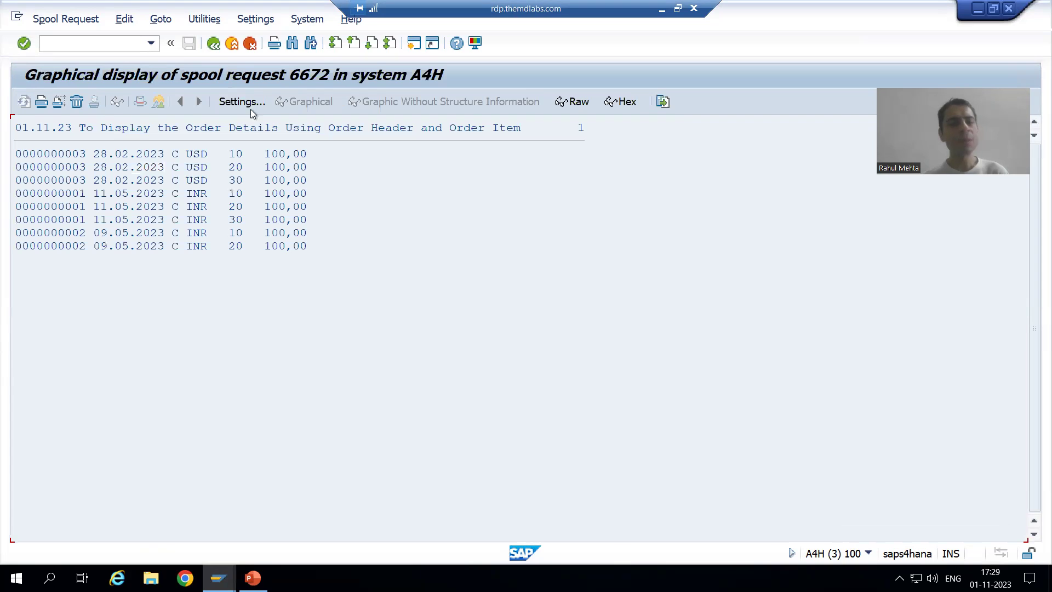
{"action": "left_click", "coordinate": [216, 47]}
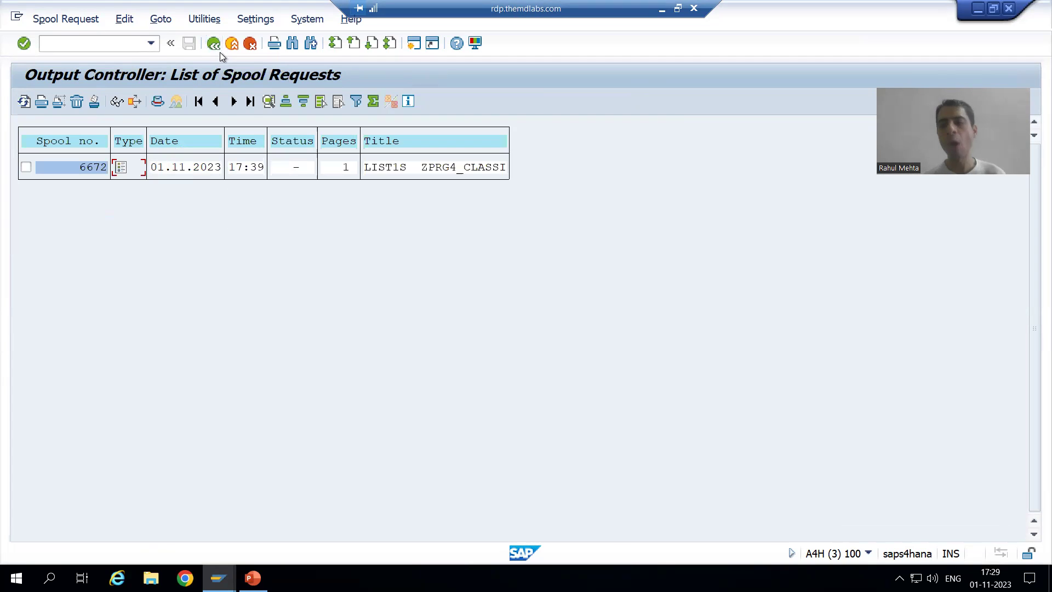
{"action": "left_click", "coordinate": [216, 51]}
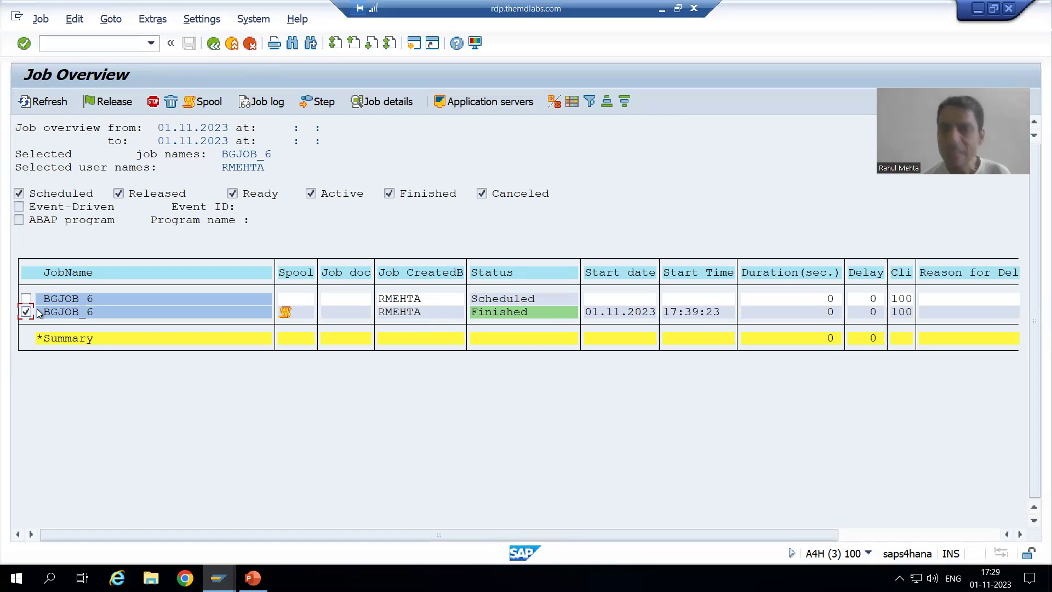
Start debugging the selected finished BGJOB_6 run with the command JDBG.
{"action": "left_click", "coordinate": [81, 43]}
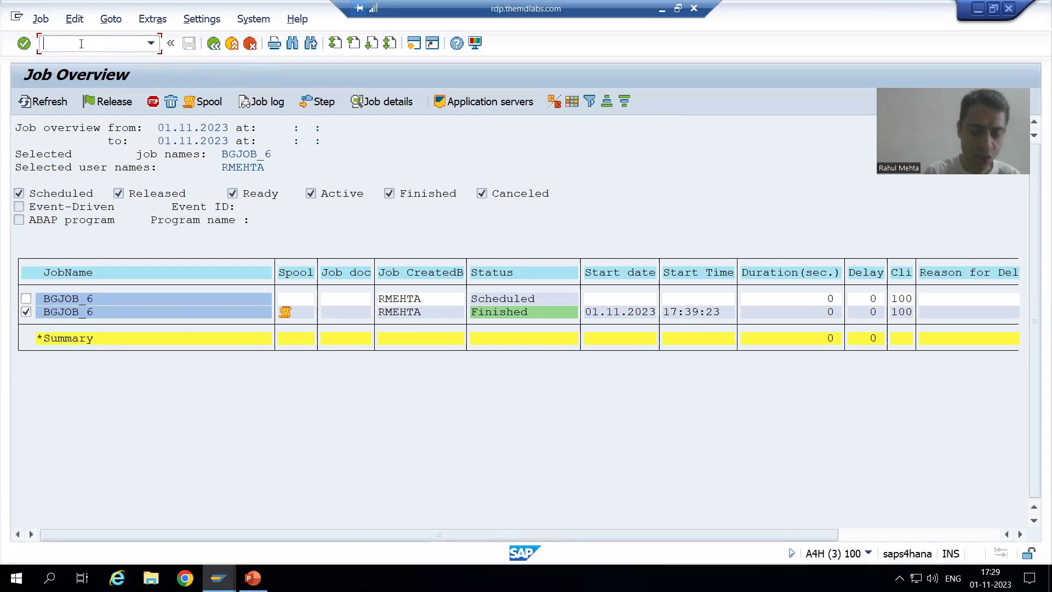
{"action": "type", "text": "JDBG"}
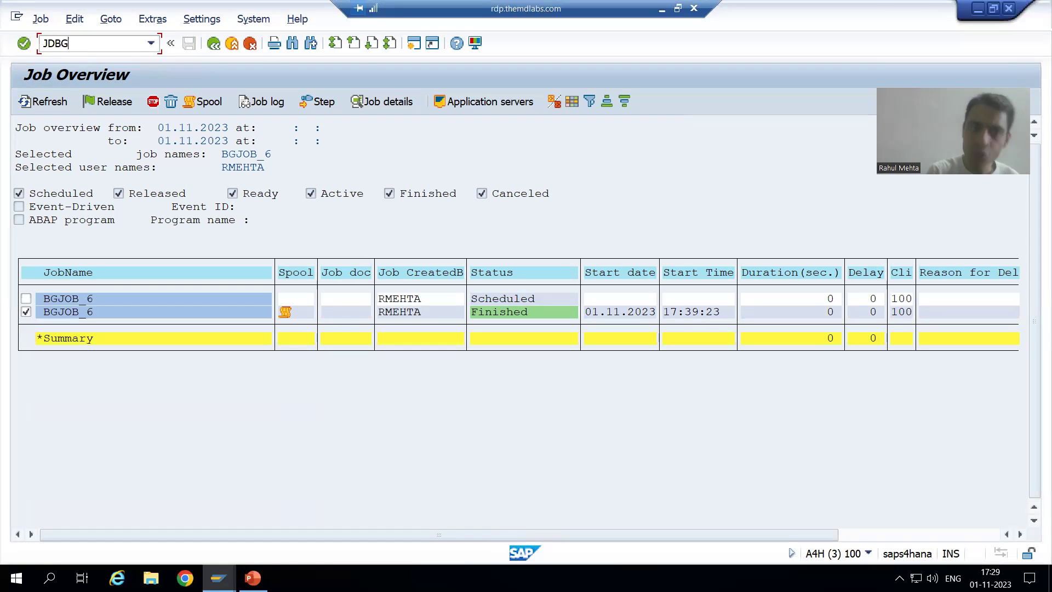
{"action": "key", "text": "Return"}
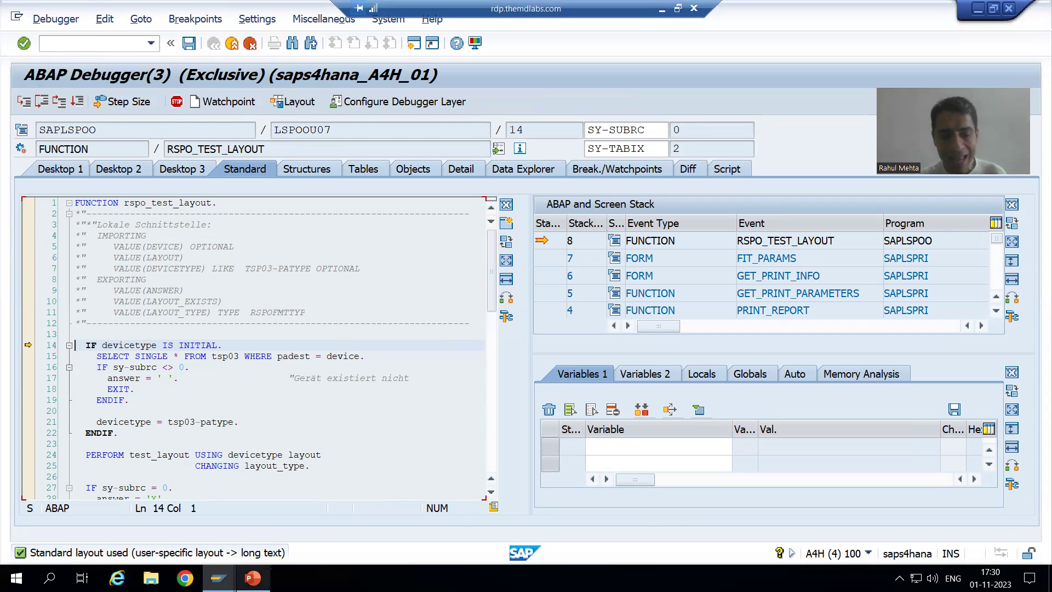
View the source code of report ZPRG4_CLASSICAL_REPORT_2_TABLE in the ABAP Editor session, and return to the debugger.
{"action": "mouse_move", "coordinate": [219, 579]}
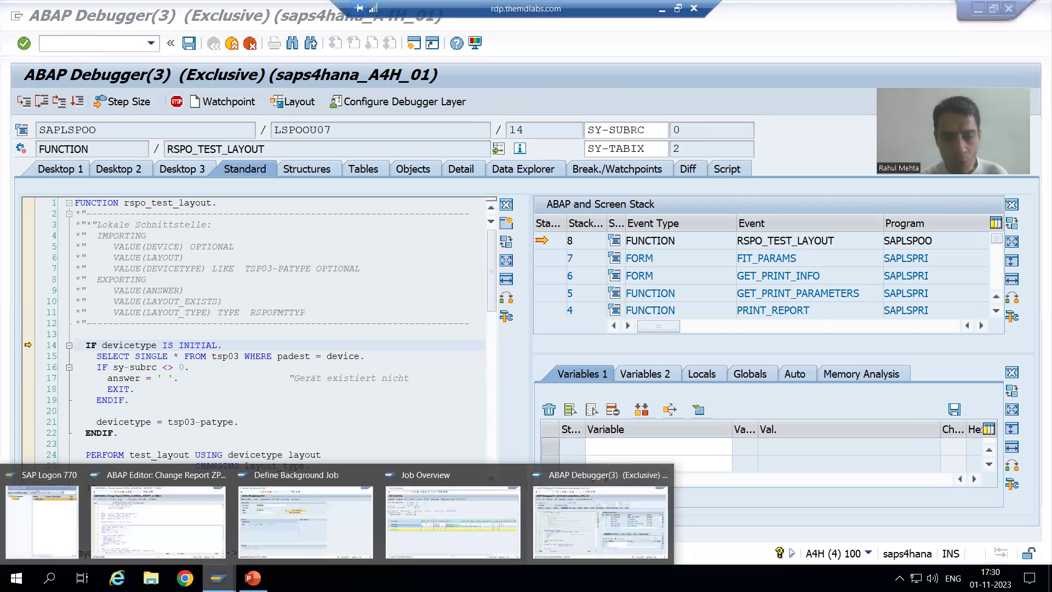
{"action": "left_click", "coordinate": [150, 525]}
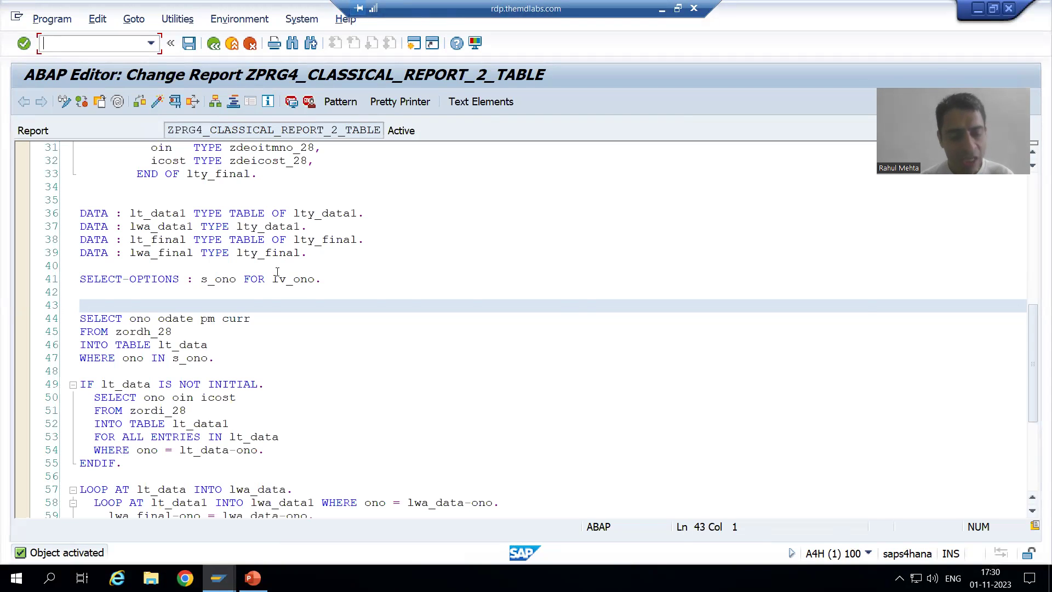
{"action": "key", "text": "alt+Tab"}
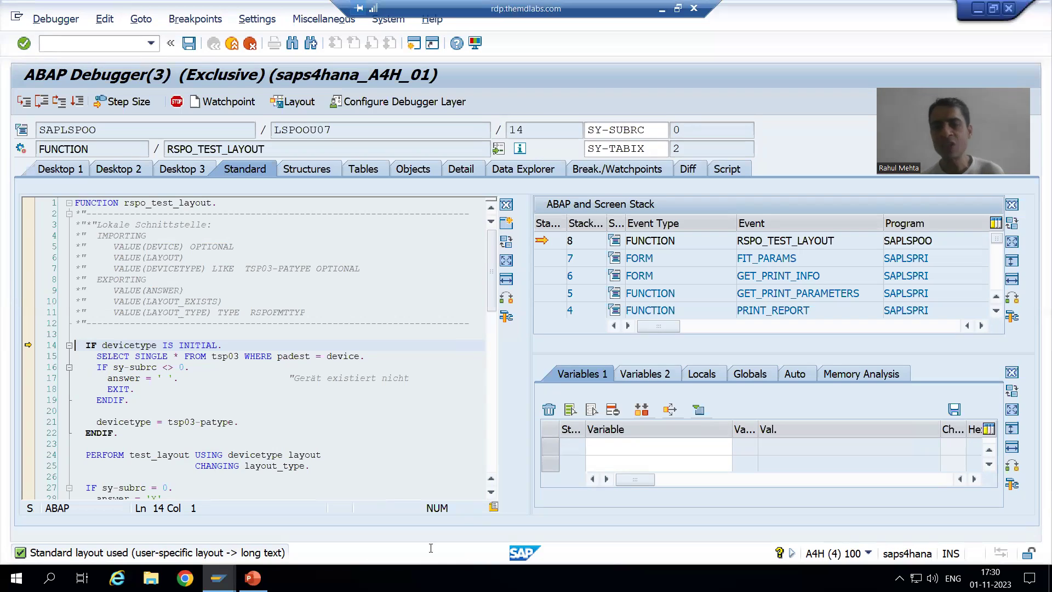
Step out of the standard print routines repeatedly until the debugger reaches report ZPRG4_CLASSICAL_REPORT_2_TABLE.
{"action": "left_click", "coordinate": [59, 106]}
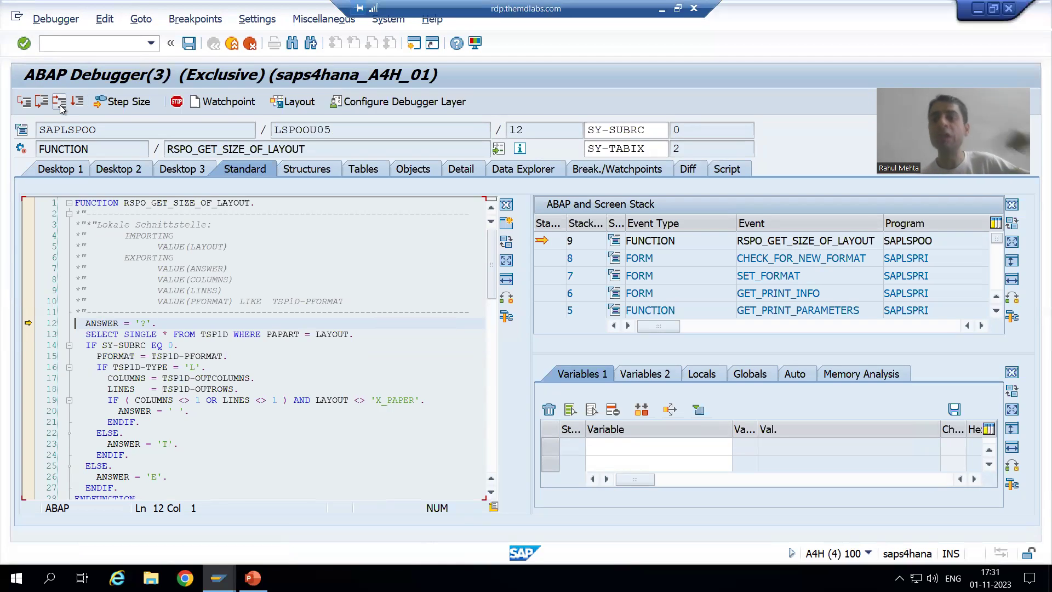
{"action": "left_click", "coordinate": [59, 106]}
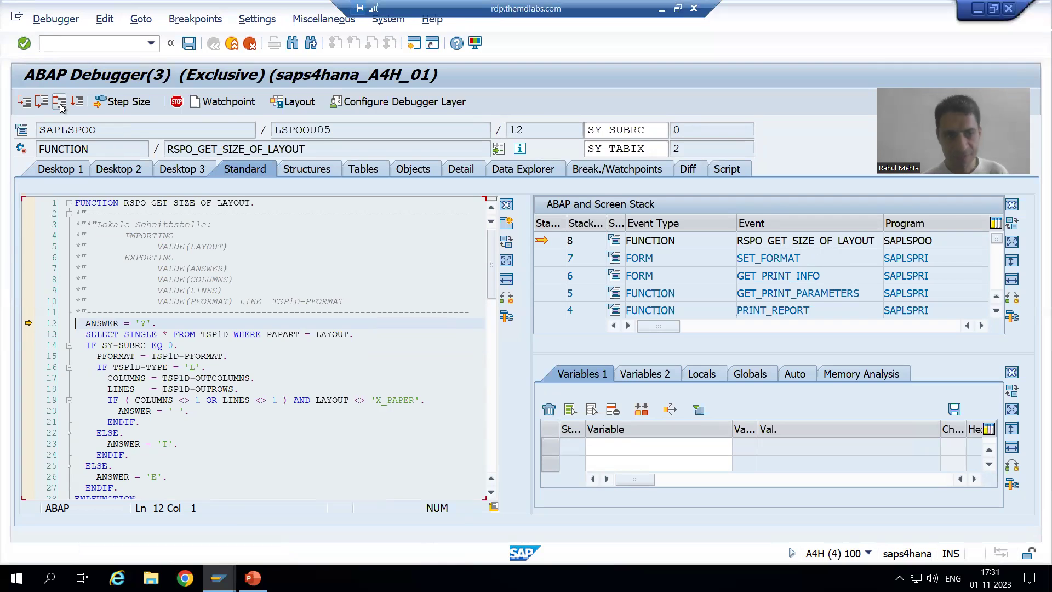
{"action": "left_click", "coordinate": [59, 105]}
{"action": "left_click", "coordinate": [60, 106]}
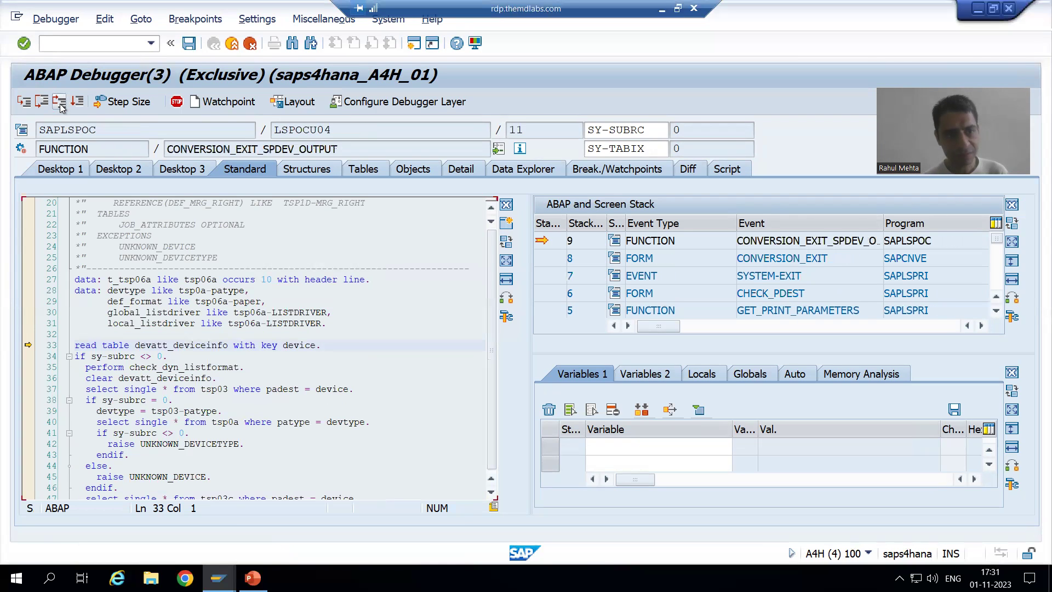
{"action": "left_click", "coordinate": [59, 105]}
{"action": "left_click", "coordinate": [60, 105]}
{"action": "left_click", "coordinate": [59, 106]}
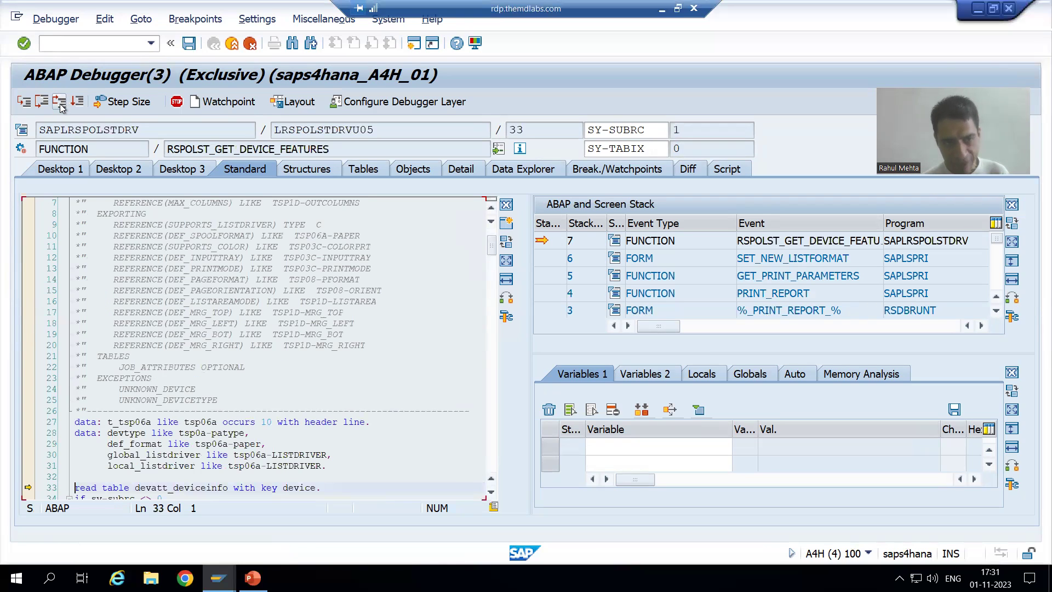
{"action": "left_click", "coordinate": [61, 105]}
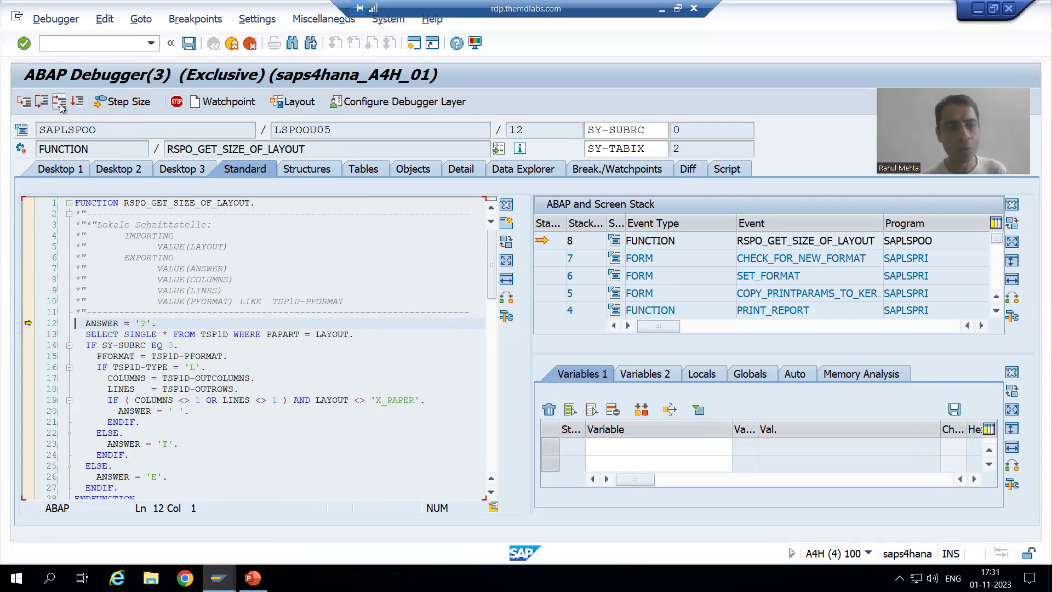
{"action": "left_click", "coordinate": [61, 105]}
{"action": "left_click", "coordinate": [61, 105]}
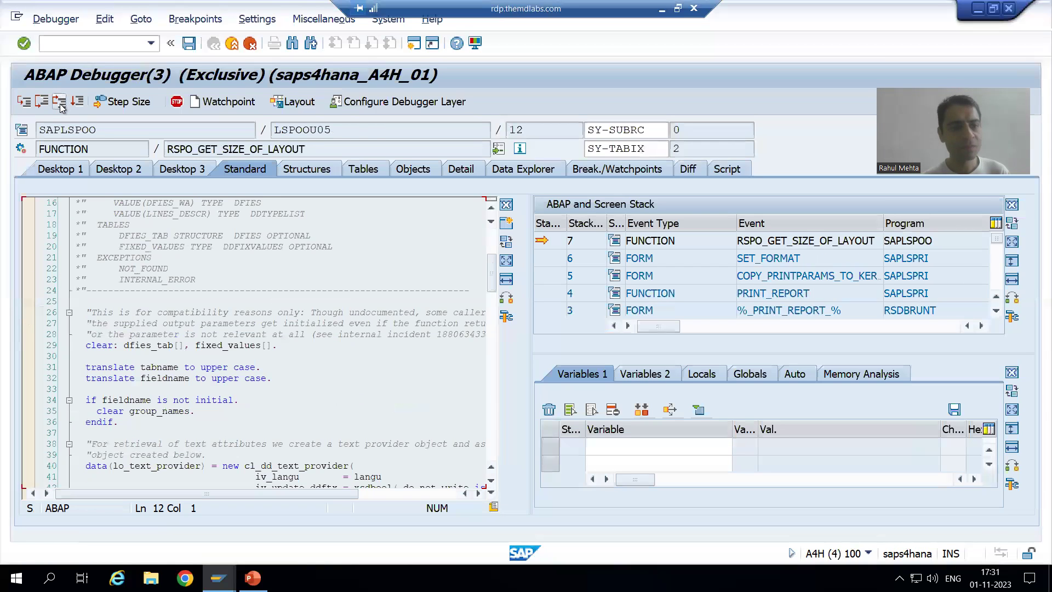
{"action": "left_click", "coordinate": [61, 106]}
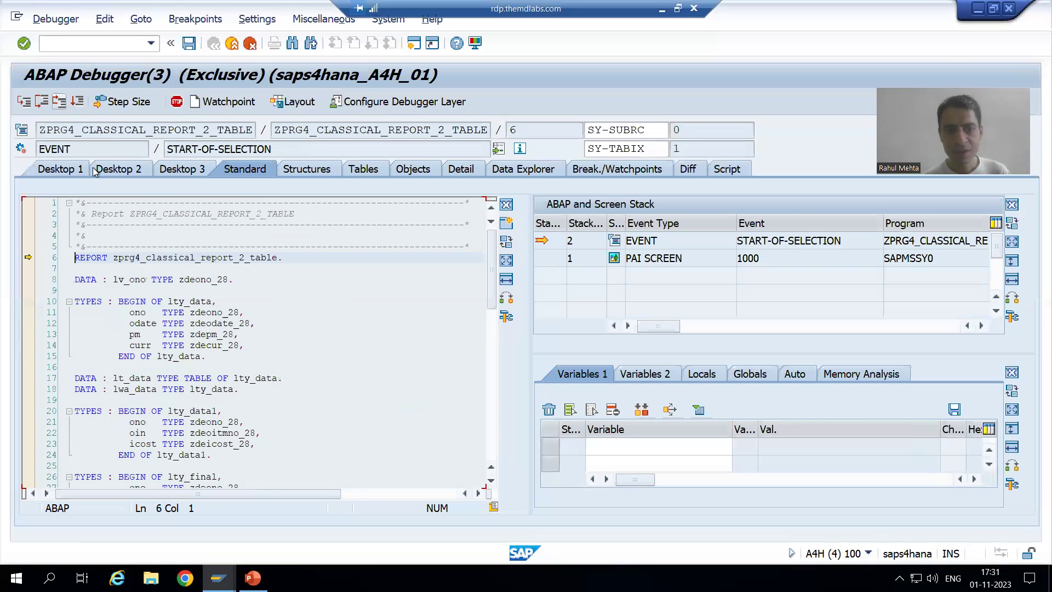
Execute up to the SELECT on zordh_28, and inspect the contents of selection table S_ONO[].
{"action": "left_click", "coordinate": [190, 301]}
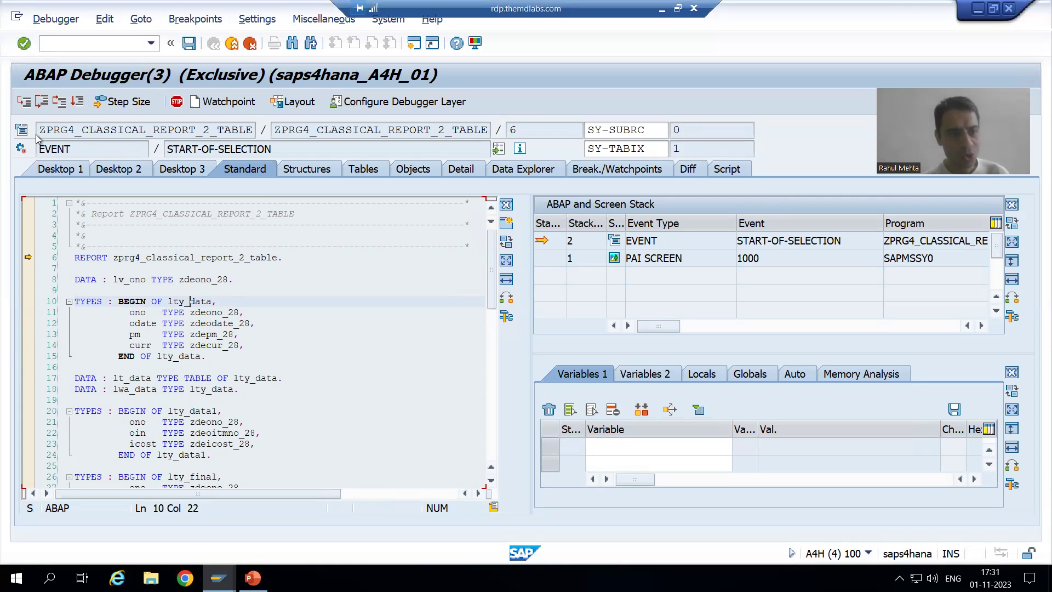
{"action": "left_click", "coordinate": [44, 104]}
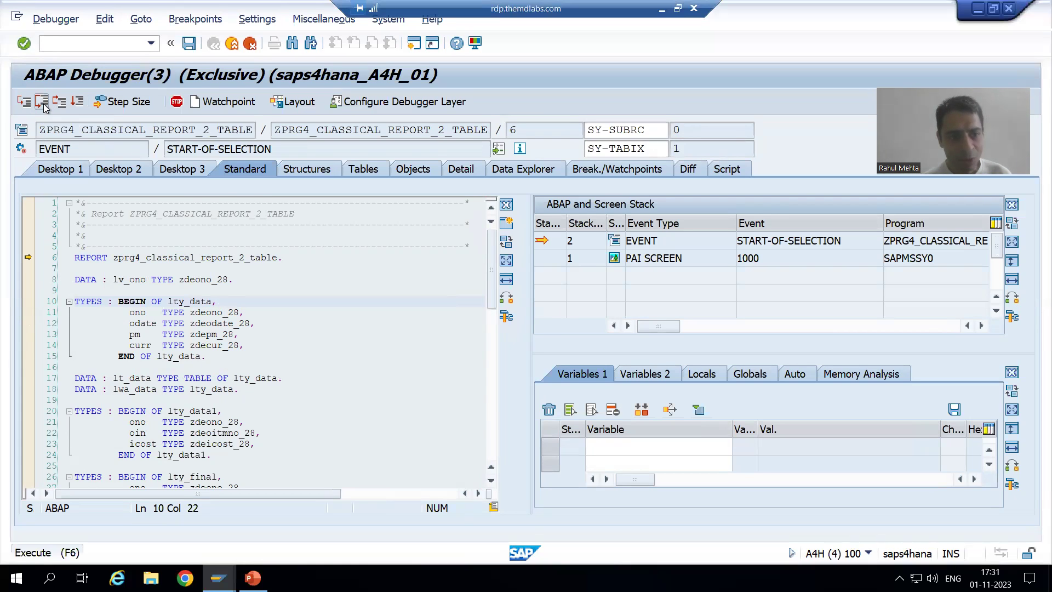
{"action": "left_click", "coordinate": [183, 169]}
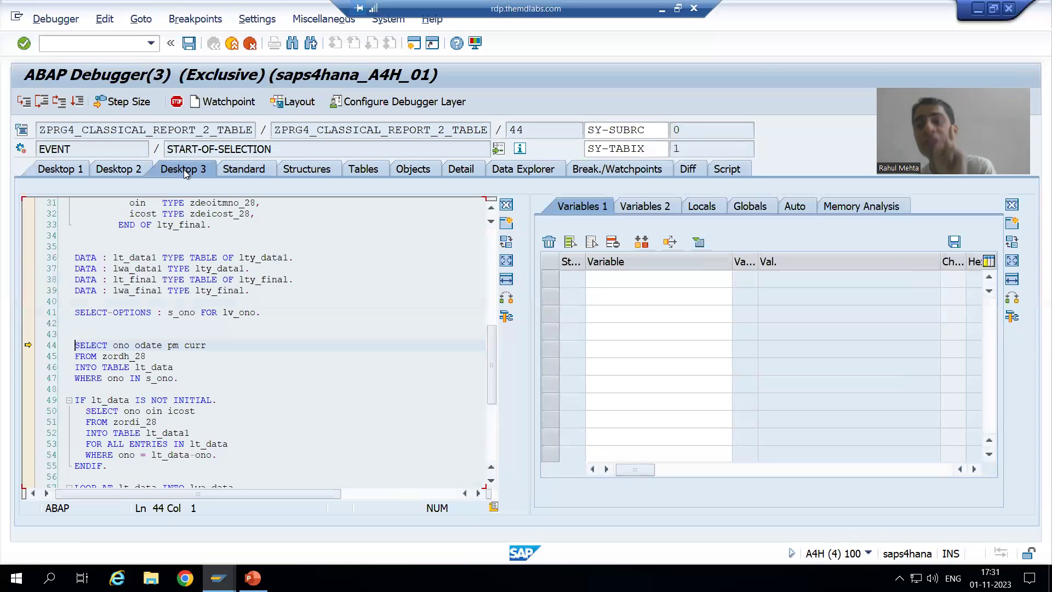
{"action": "double_click", "coordinate": [166, 378]}
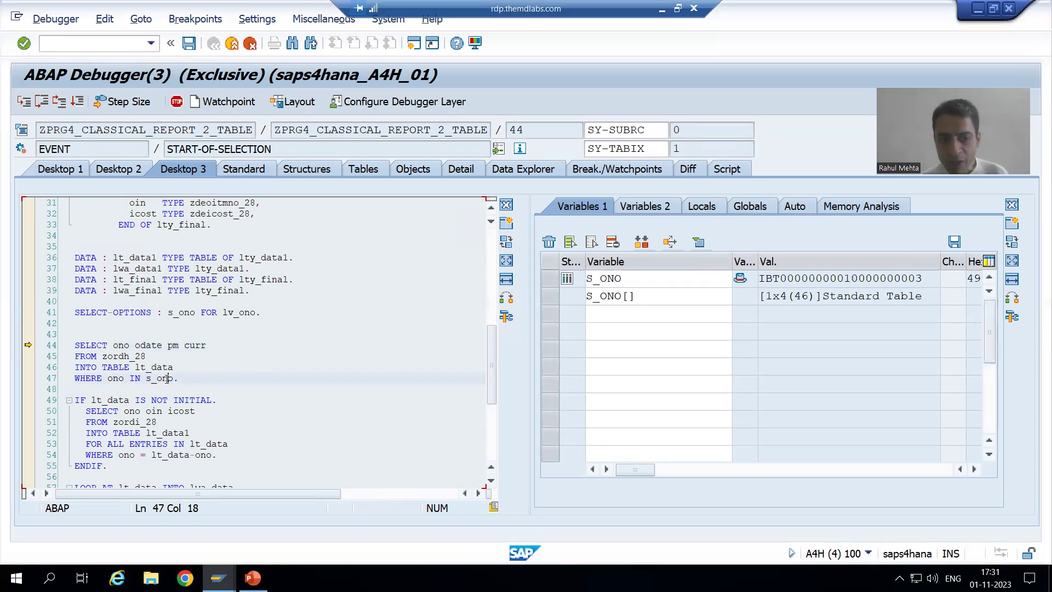
{"action": "double_click", "coordinate": [610, 296]}
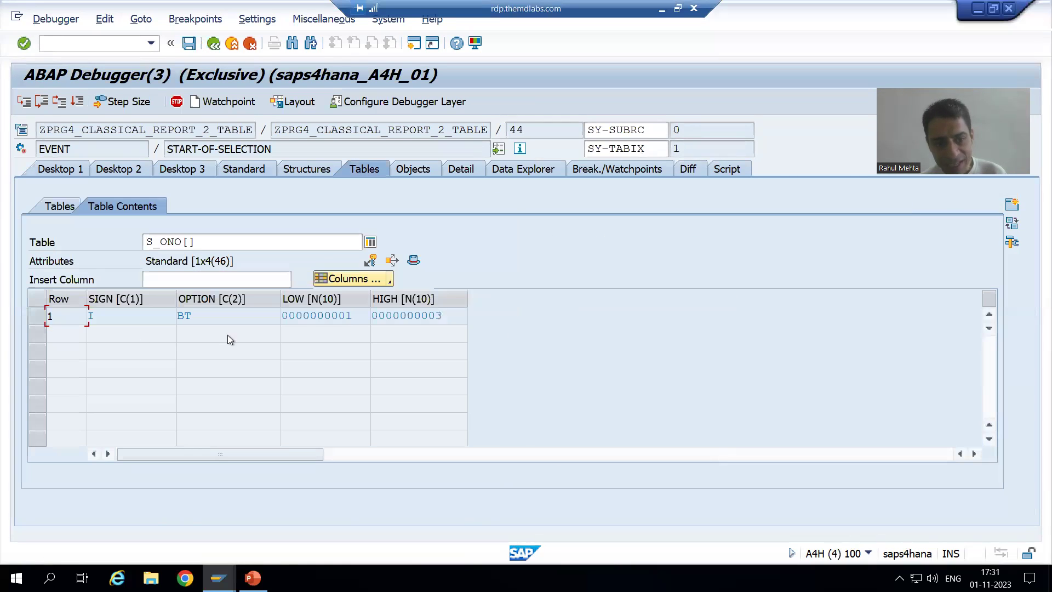
{"action": "left_click", "coordinate": [344, 318]}
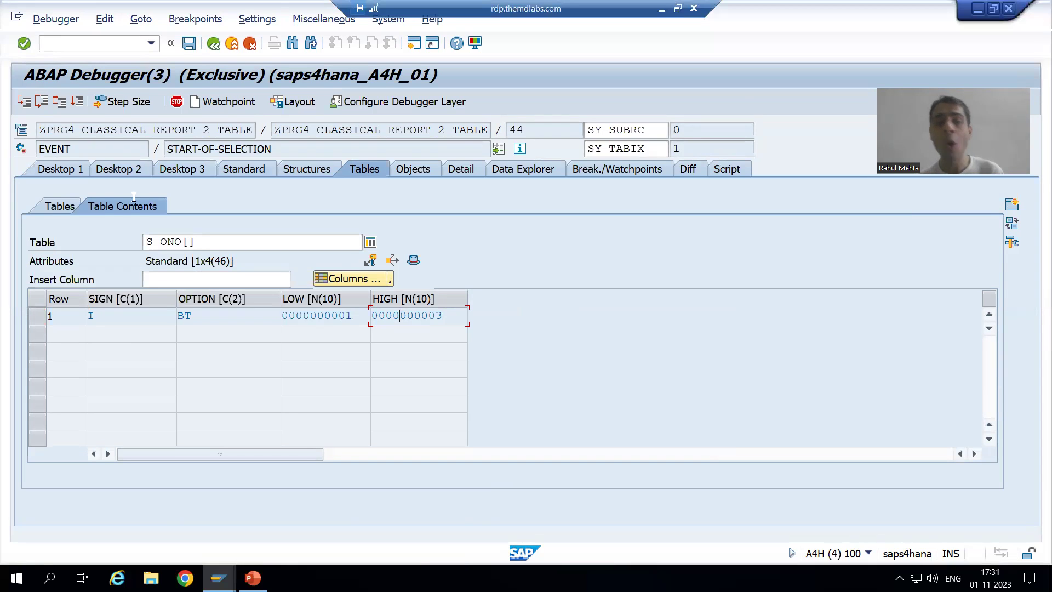
{"action": "left_click", "coordinate": [166, 171]}
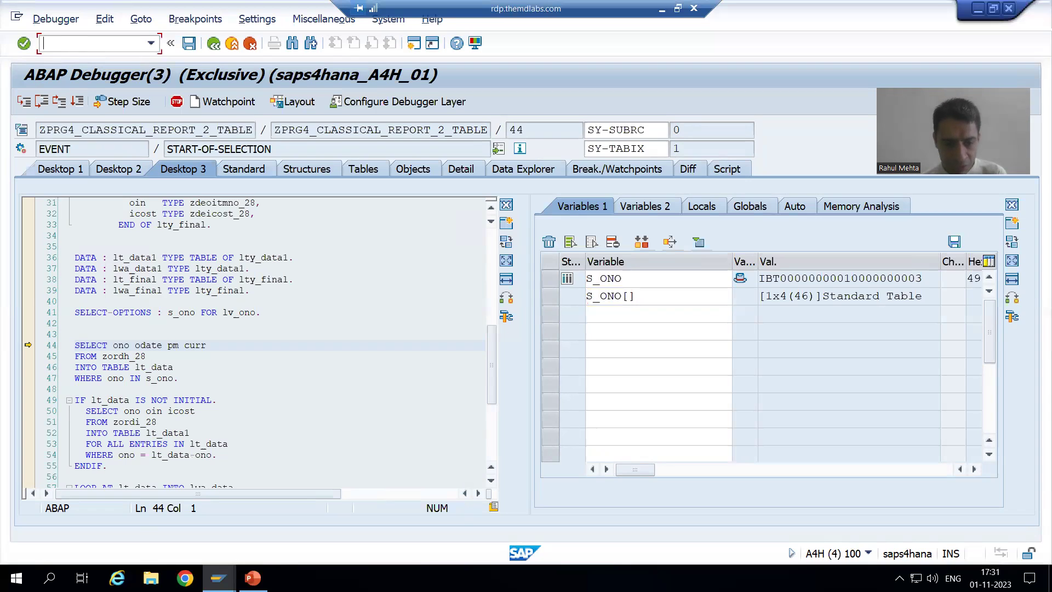
Run the report from the ABAP Editor session and load variant ORD2 to check its order number range, returning to the debugger.
{"action": "left_click", "coordinate": [219, 578]}
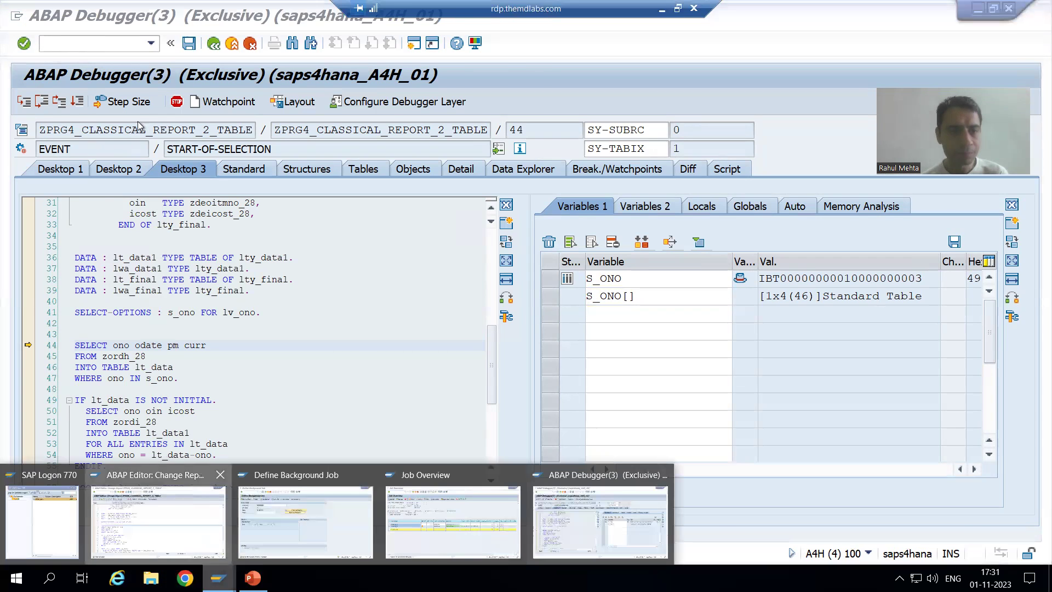
{"action": "left_click", "coordinate": [158, 518]}
{"action": "left_click", "coordinate": [175, 102]}
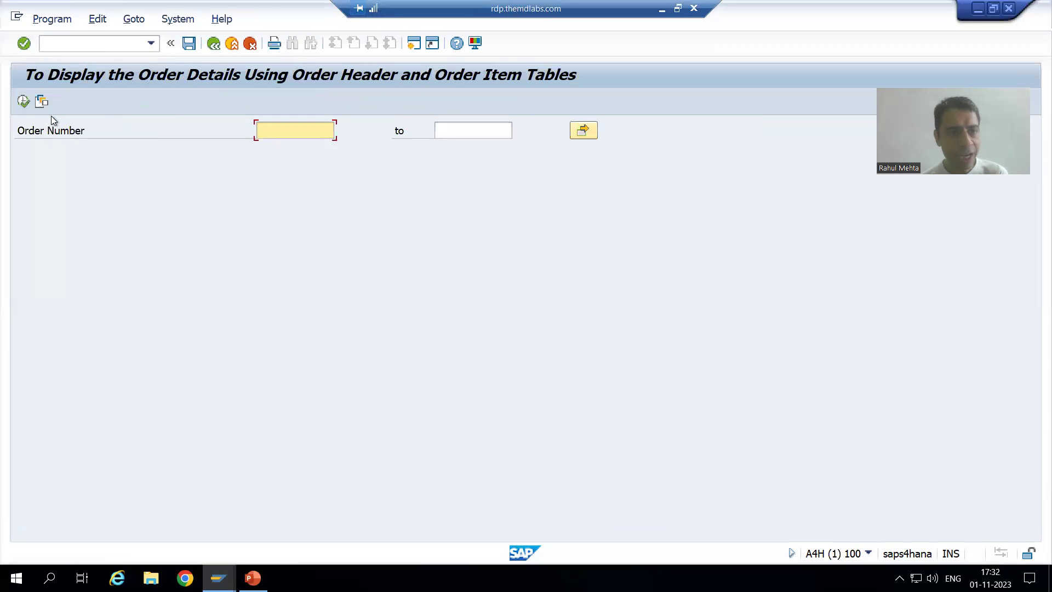
{"action": "left_click", "coordinate": [41, 102]}
{"action": "left_click", "coordinate": [114, 248]}
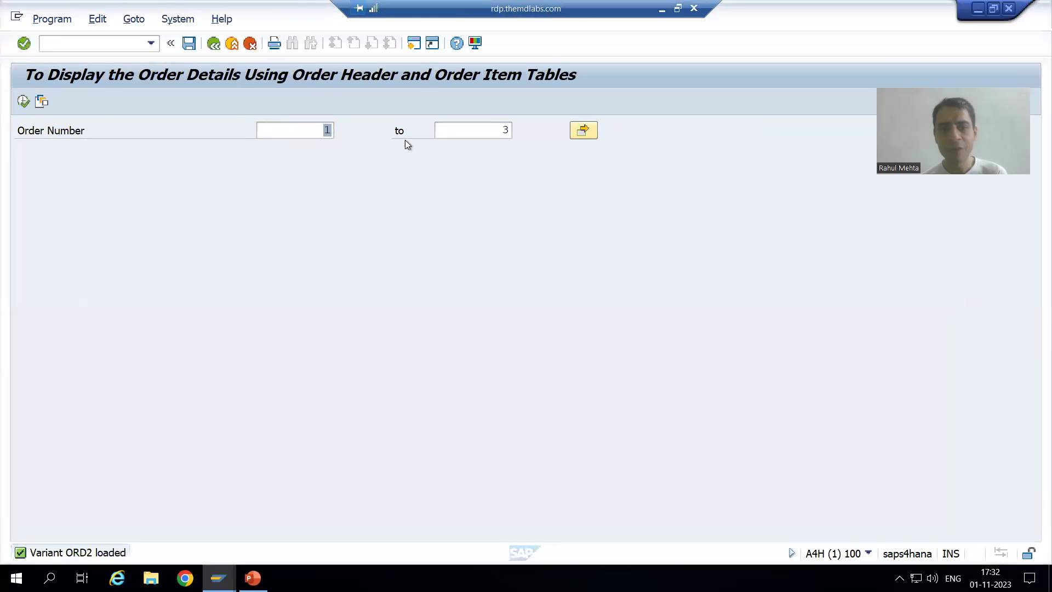
{"action": "key", "text": "F8"}
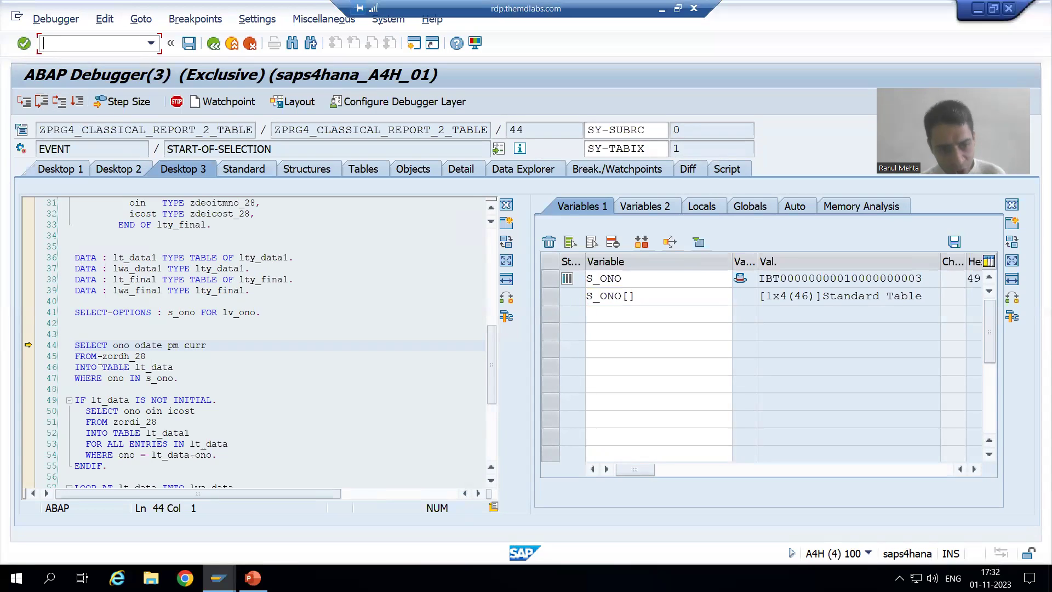
Execute the SELECT on zordh_28, and inspect the rows of internal table LT_DATA.
{"action": "left_click", "coordinate": [42, 101]}
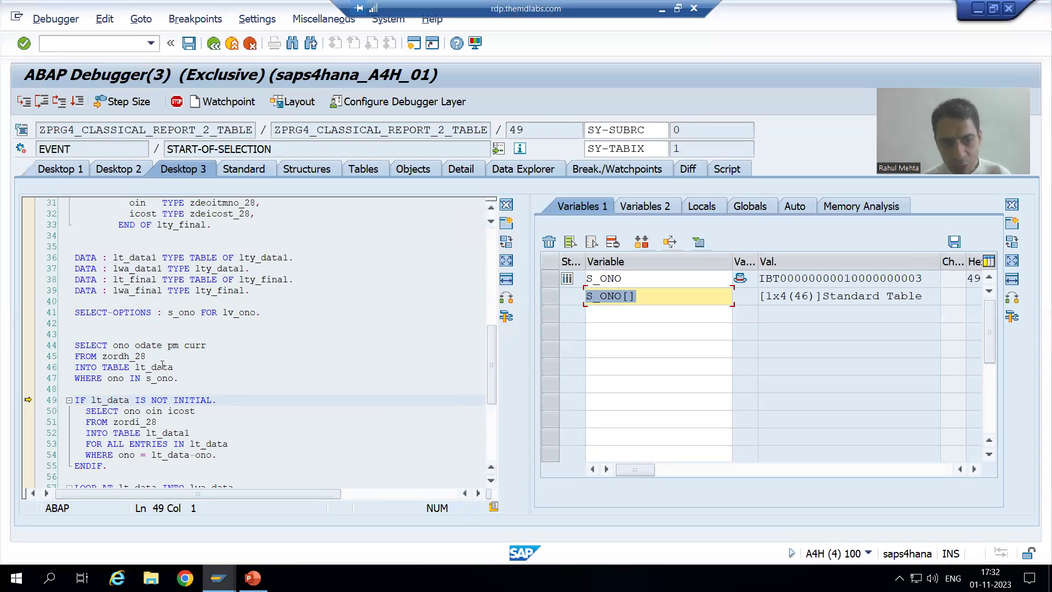
{"action": "double_click", "coordinate": [162, 366]}
{"action": "double_click", "coordinate": [666, 311]}
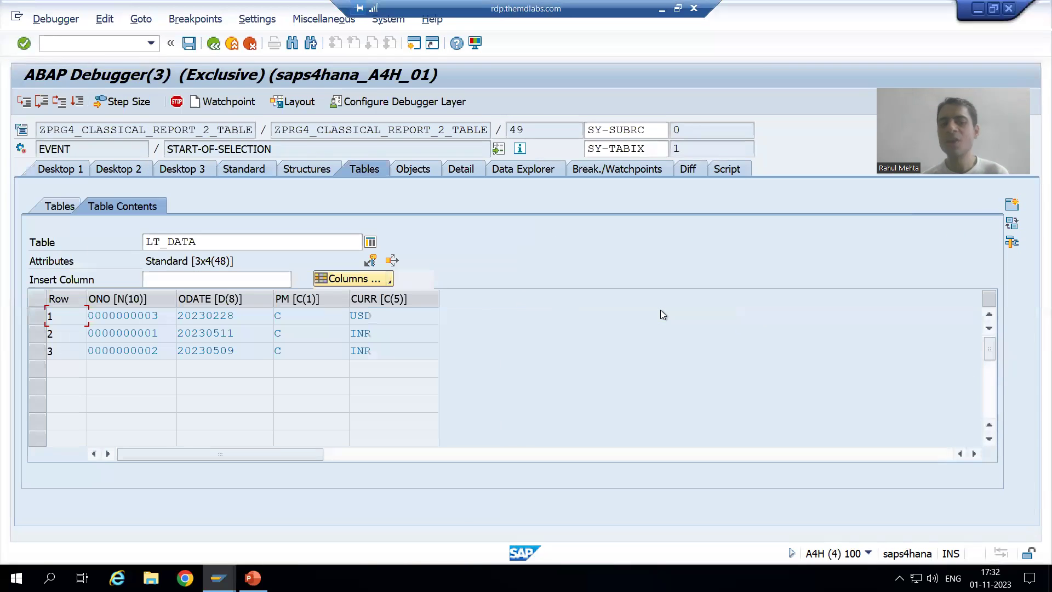
{"action": "left_click", "coordinate": [204, 172]}
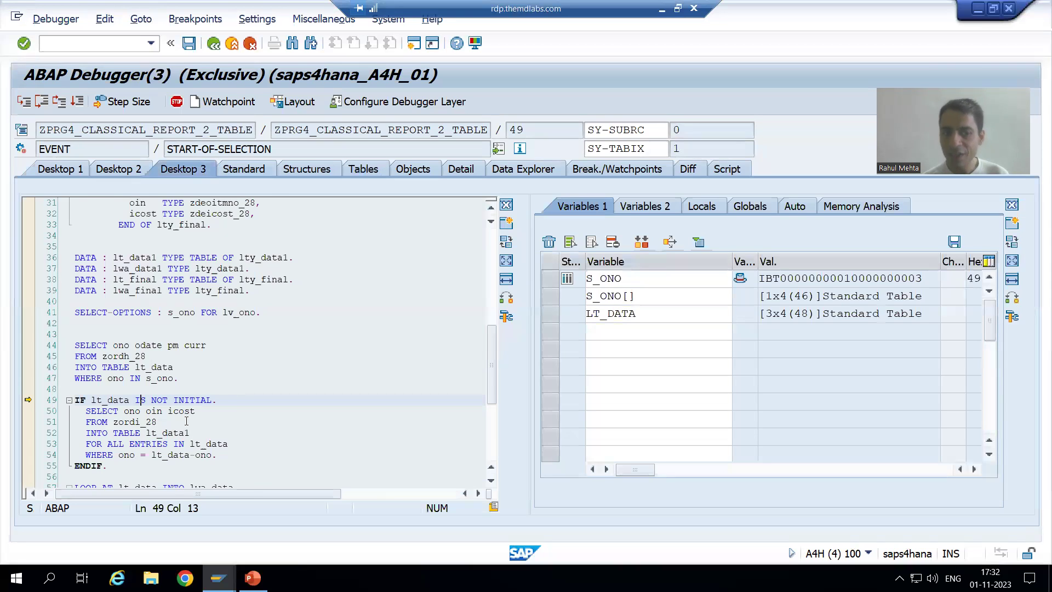
Execute the order item SELECT block up to the LOOP at lt_data, and switch to the PowerPoint presentation on background jobs.
{"action": "scroll", "coordinate": [187, 421], "scroll_direction": "down", "scroll_amount": 2}
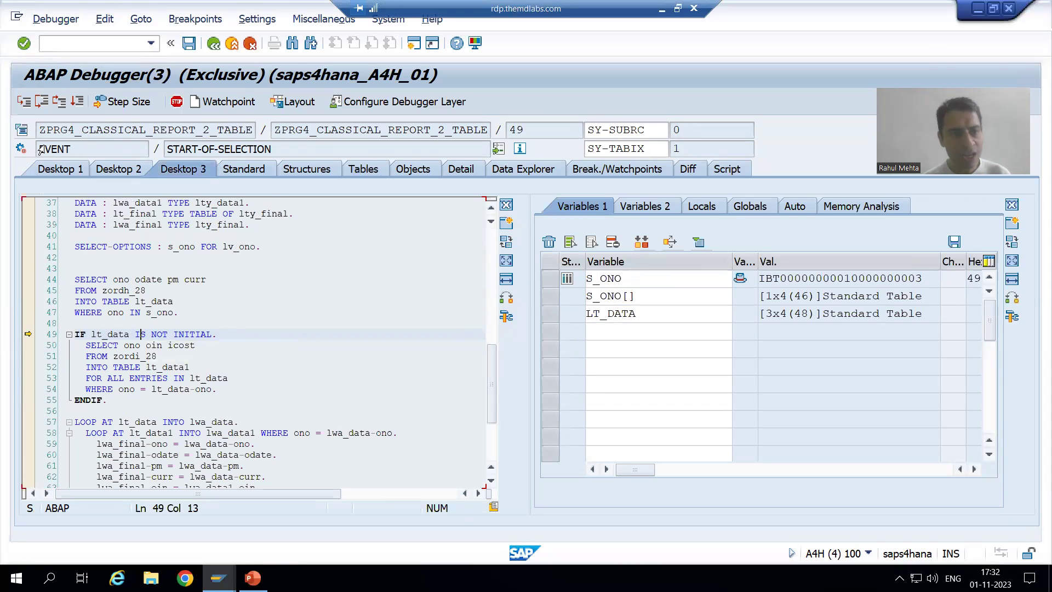
{"action": "left_click", "coordinate": [41, 102]}
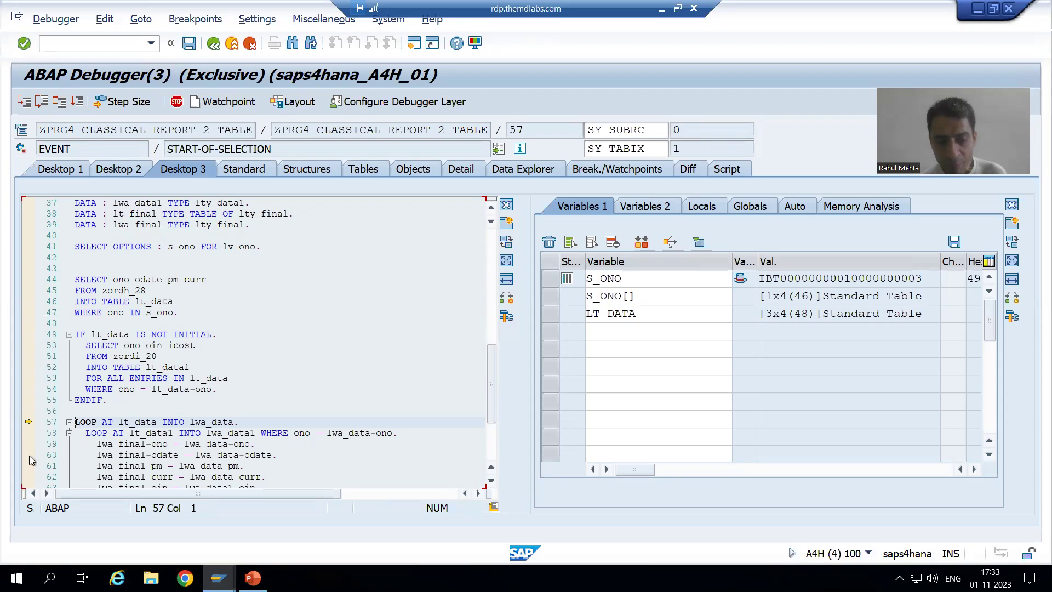
{"action": "left_click", "coordinate": [253, 577]}
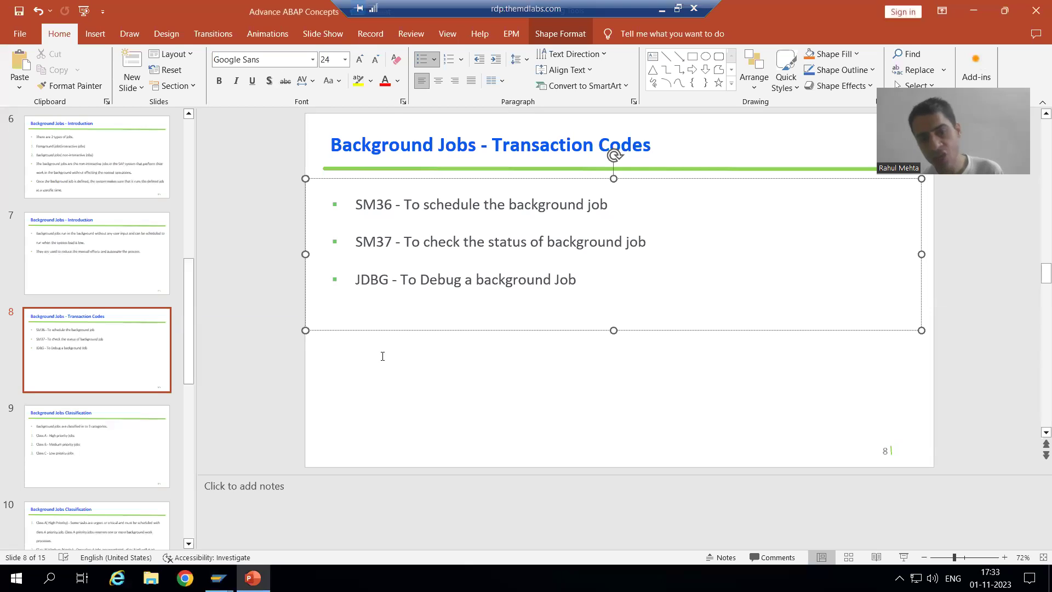